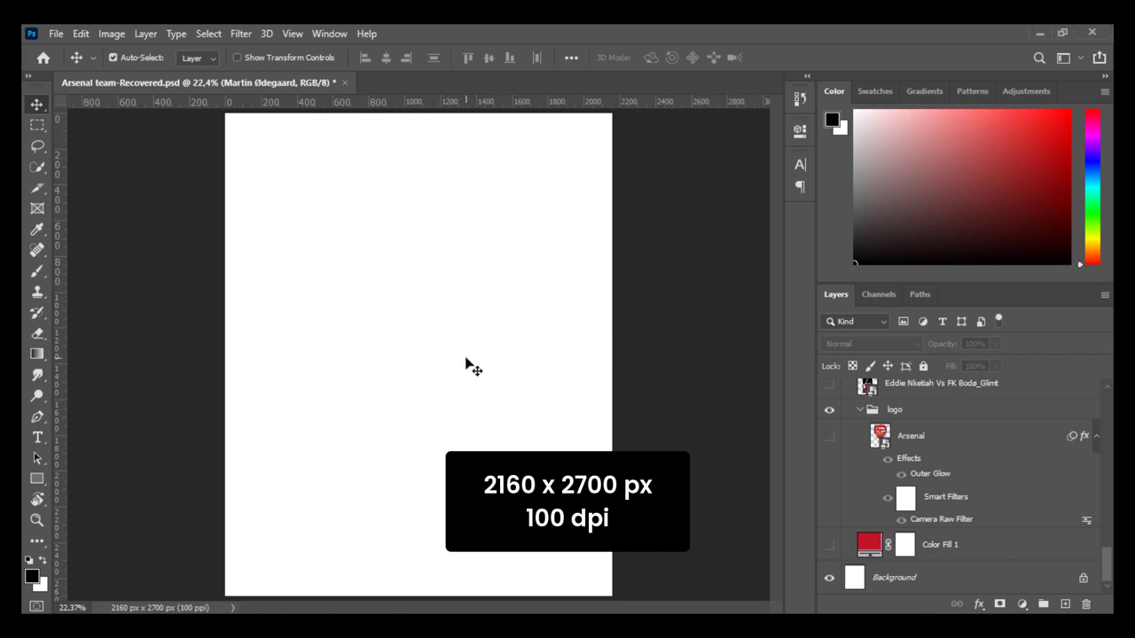
Show the Color Fill 1 background and confirm its red is hex c01525
click(830, 546)
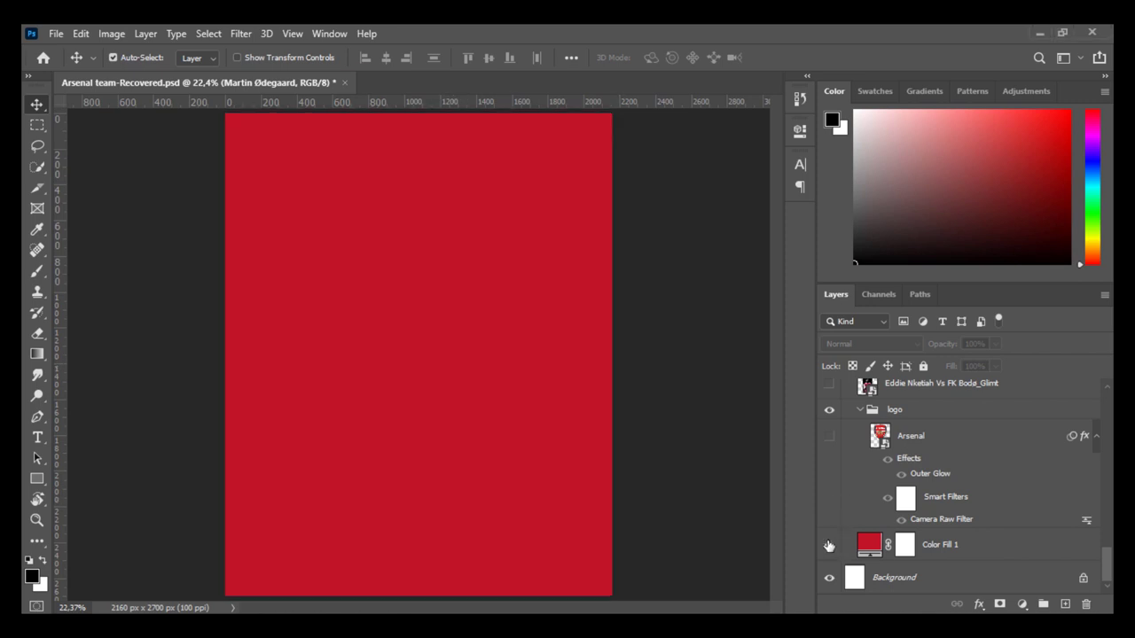
double_click(873, 547)
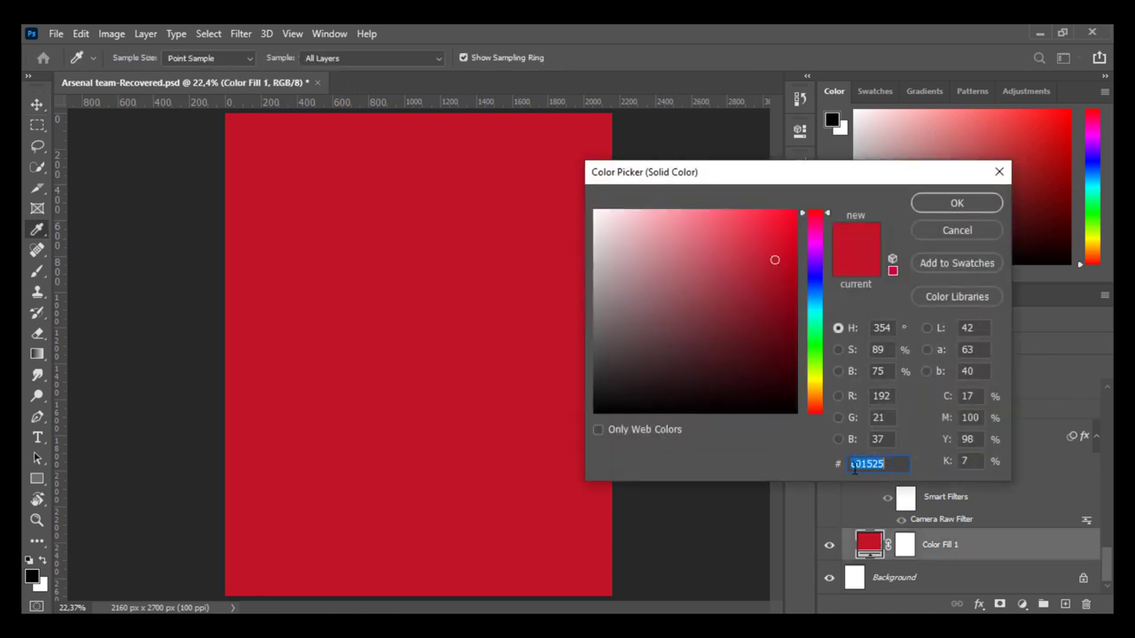
click(967, 204)
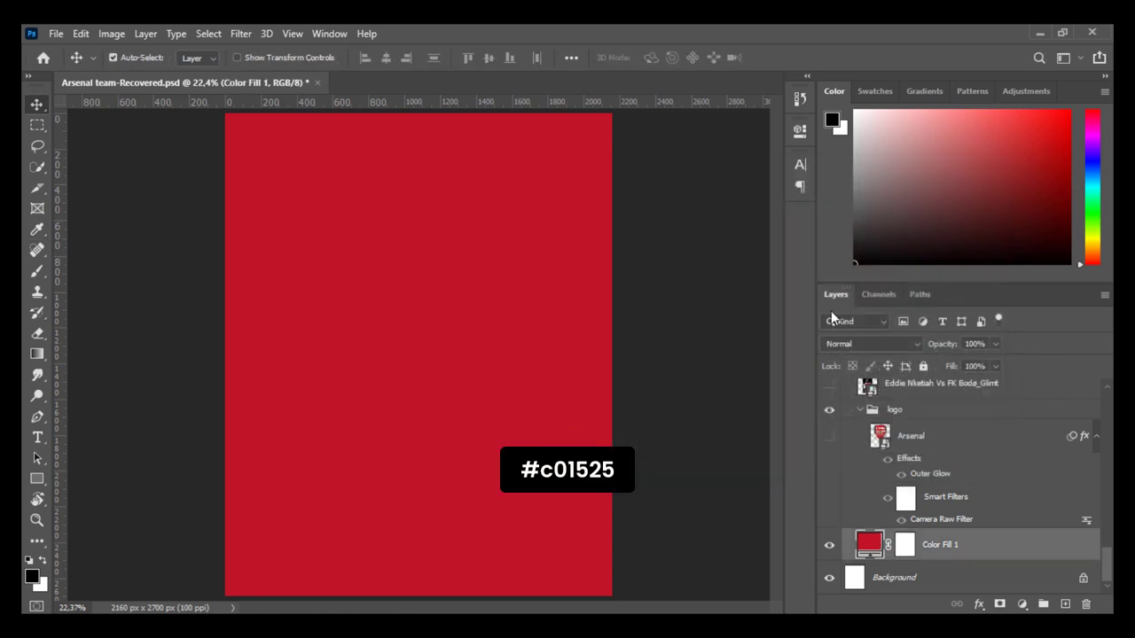
Show the Arsenal crest, toggling its layer effects and smart filters off and back on
click(828, 439)
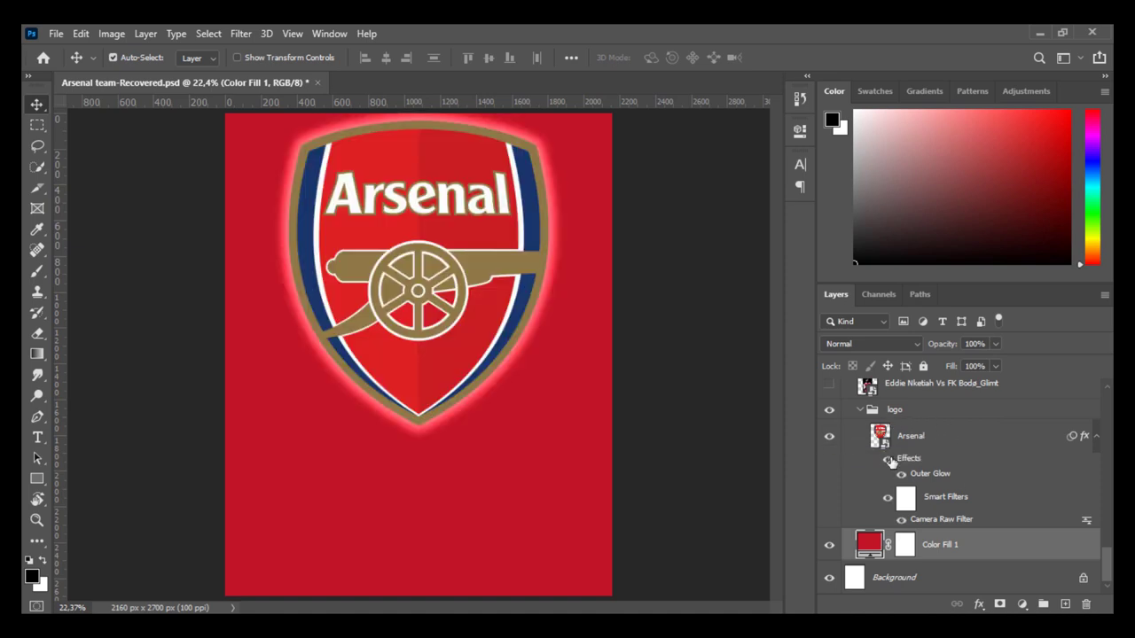
click(891, 462)
click(887, 497)
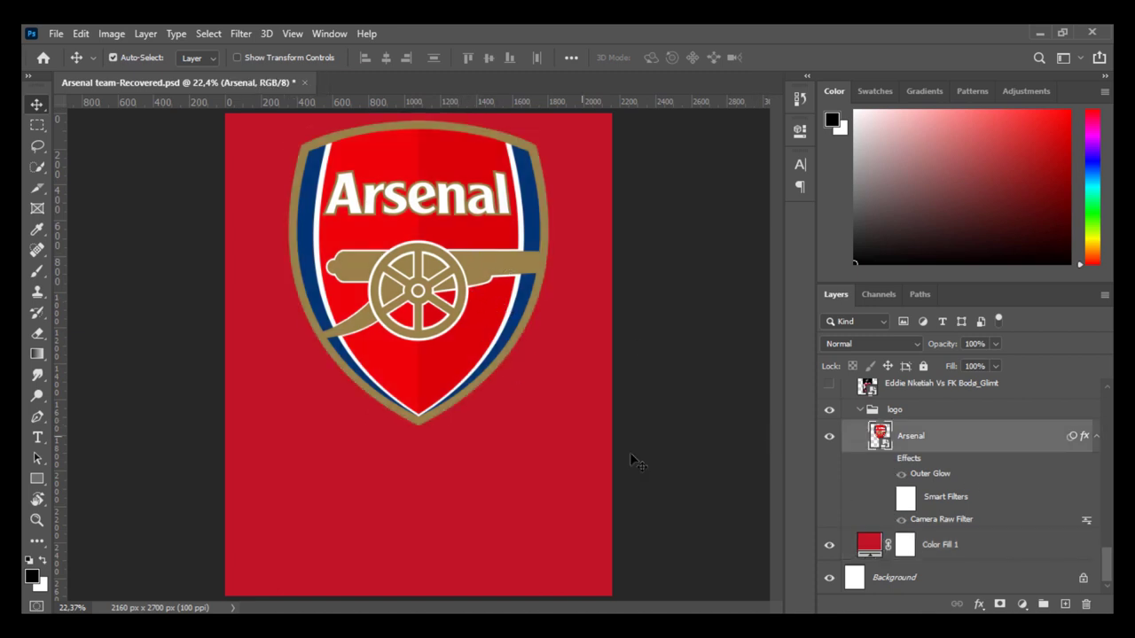
click(886, 499)
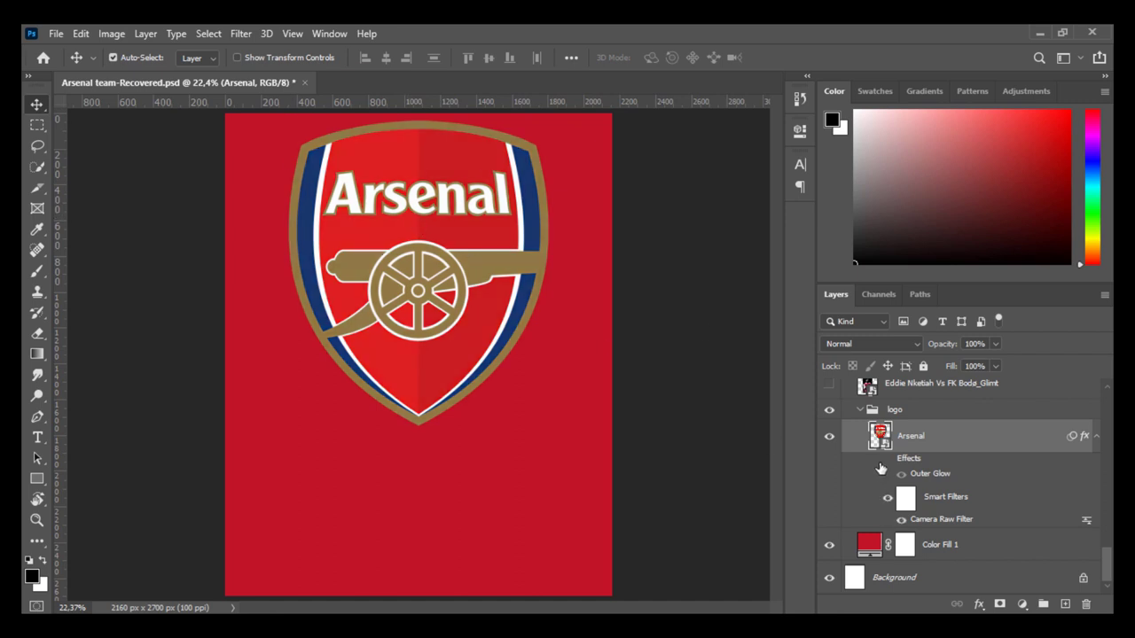
click(885, 460)
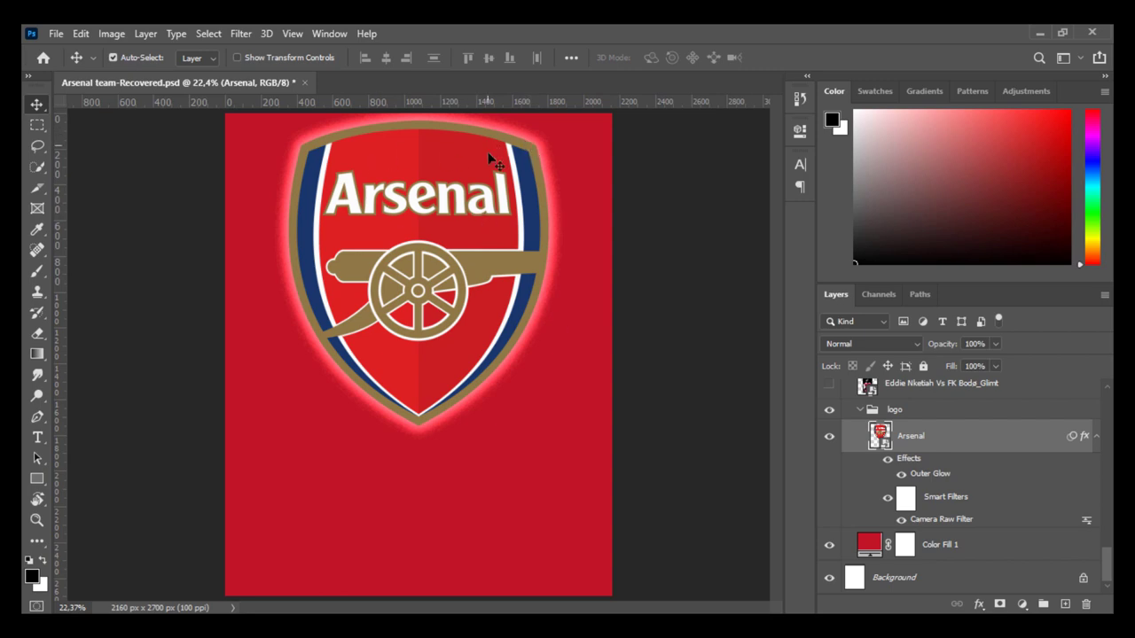
Set the crest's Outer Glow to pink ff9191 with Linear Dodge blending
double_click(927, 477)
click(742, 261)
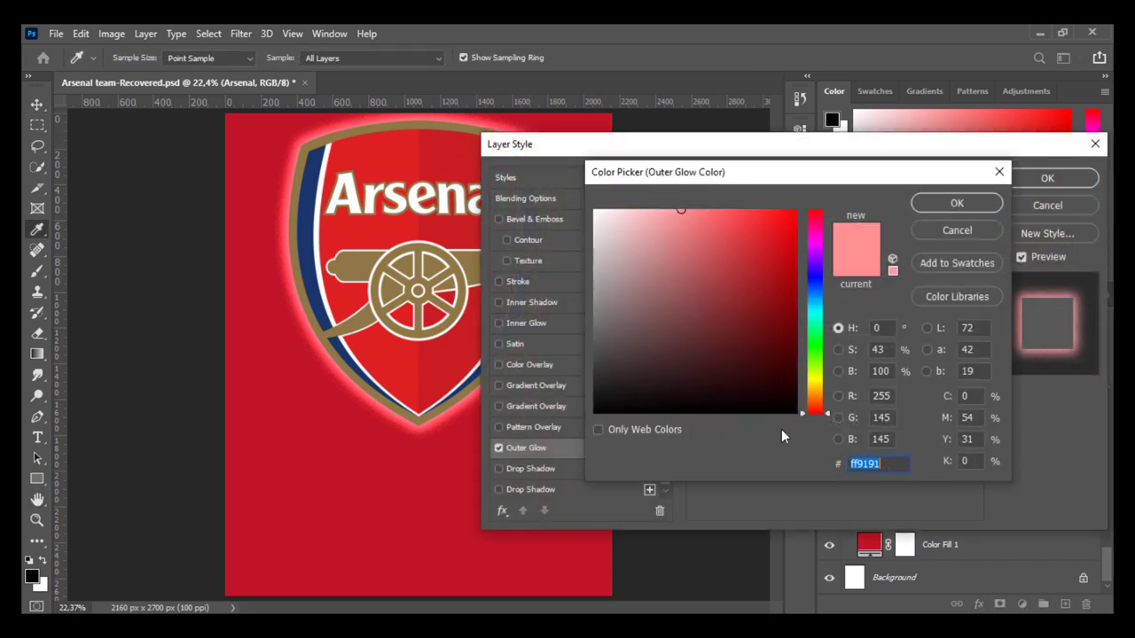
click(962, 229)
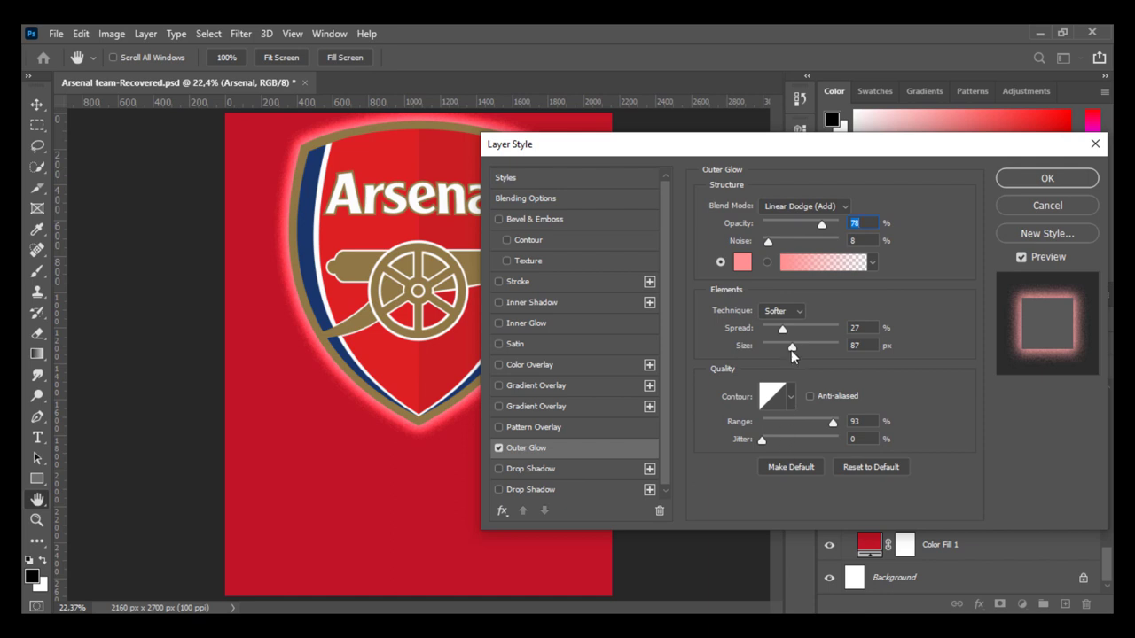
click(1037, 180)
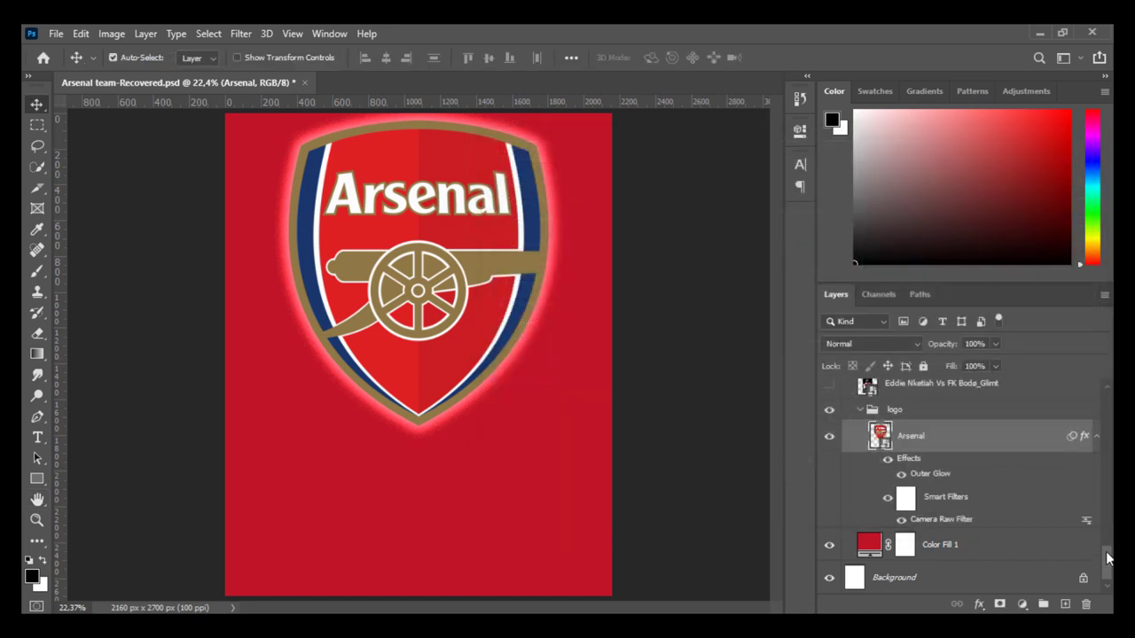
scroll(1106, 558, up, 2)
Hide the full Eddie Nketiah photo and show the nketiah cutout with its Camera Raw Filter on
click(859, 483)
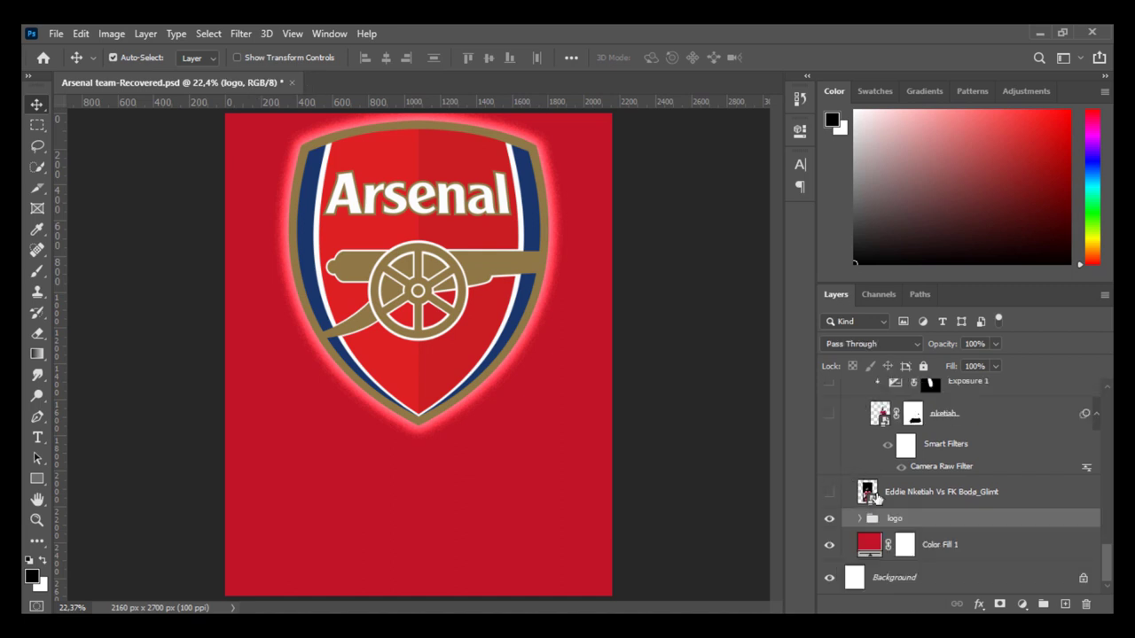
click(954, 498)
click(829, 493)
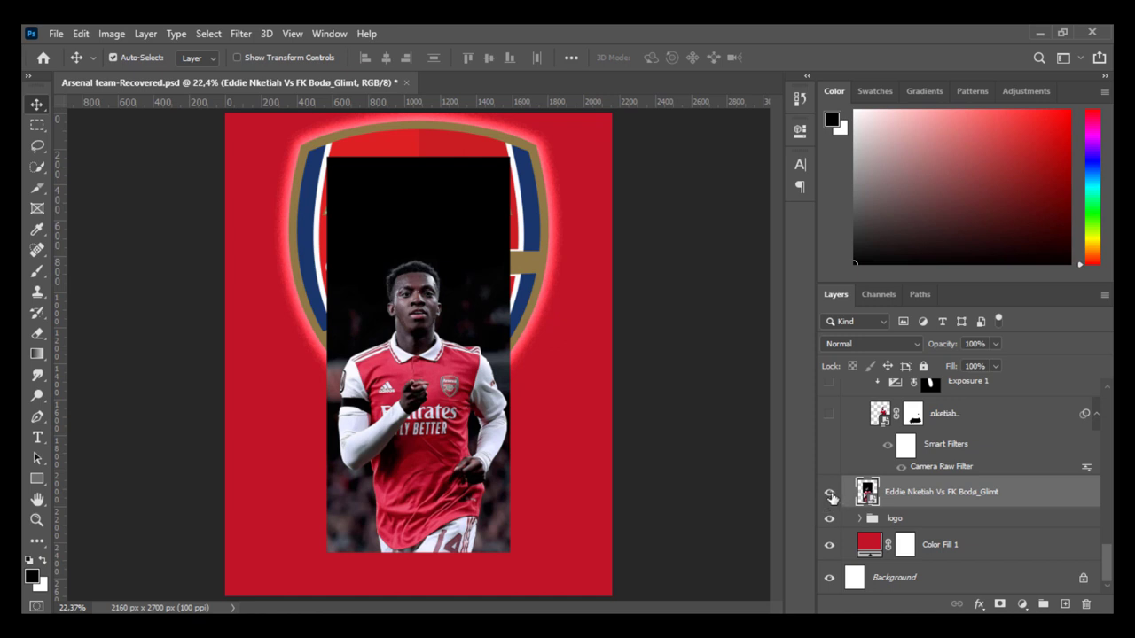
click(830, 495)
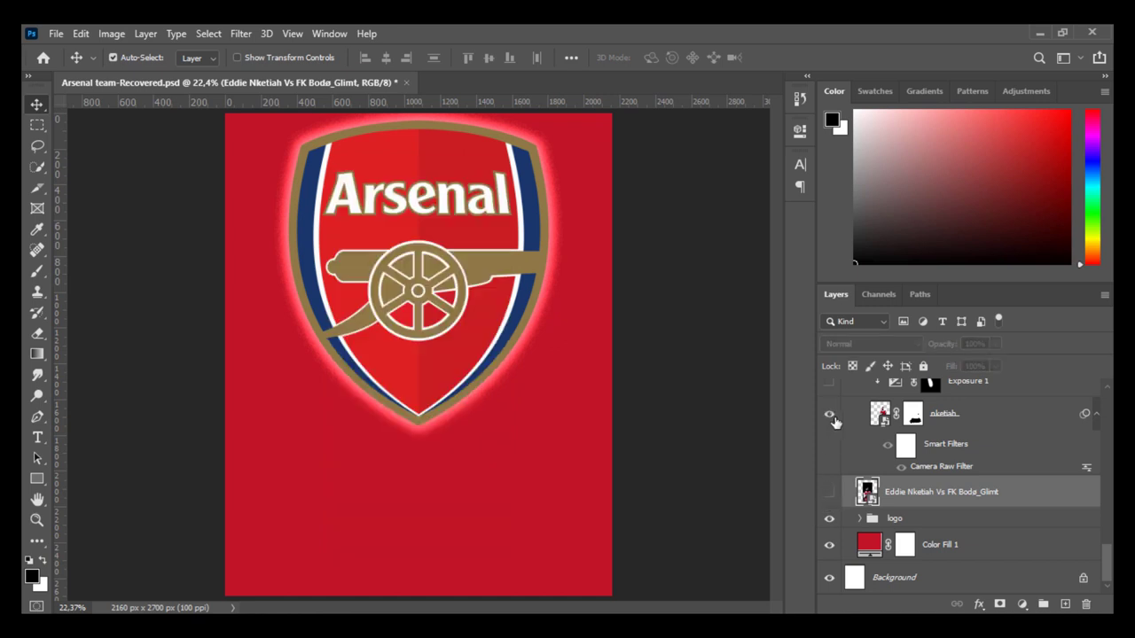
click(830, 416)
click(900, 466)
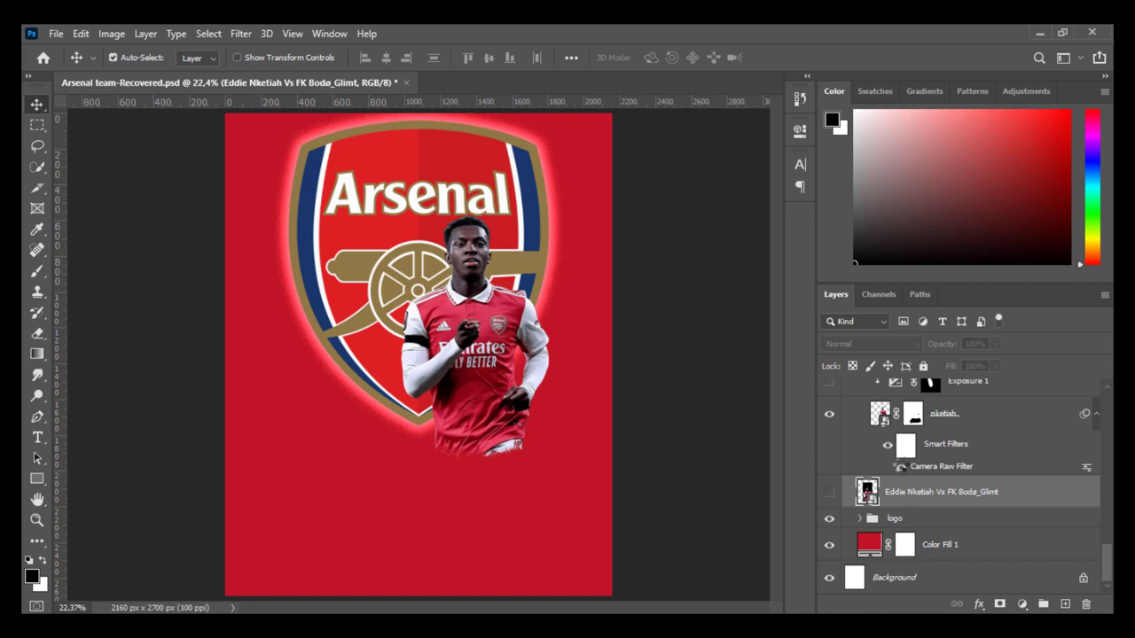
click(901, 467)
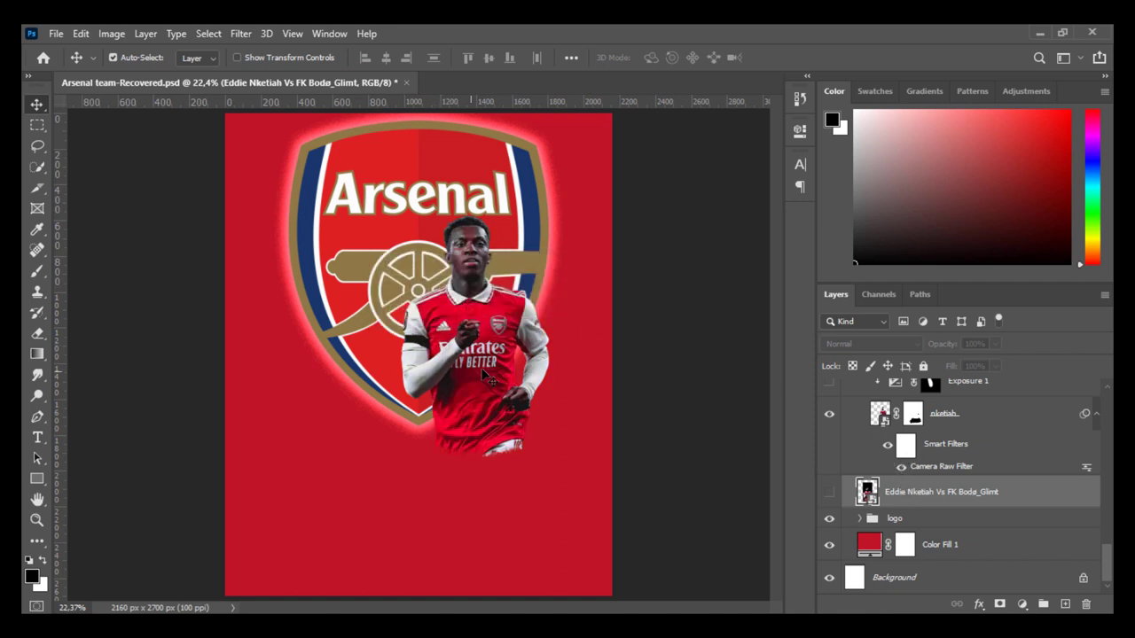
Target the Nketiah cutout's mask and enlarge the brush to about 1596 px
click(914, 417)
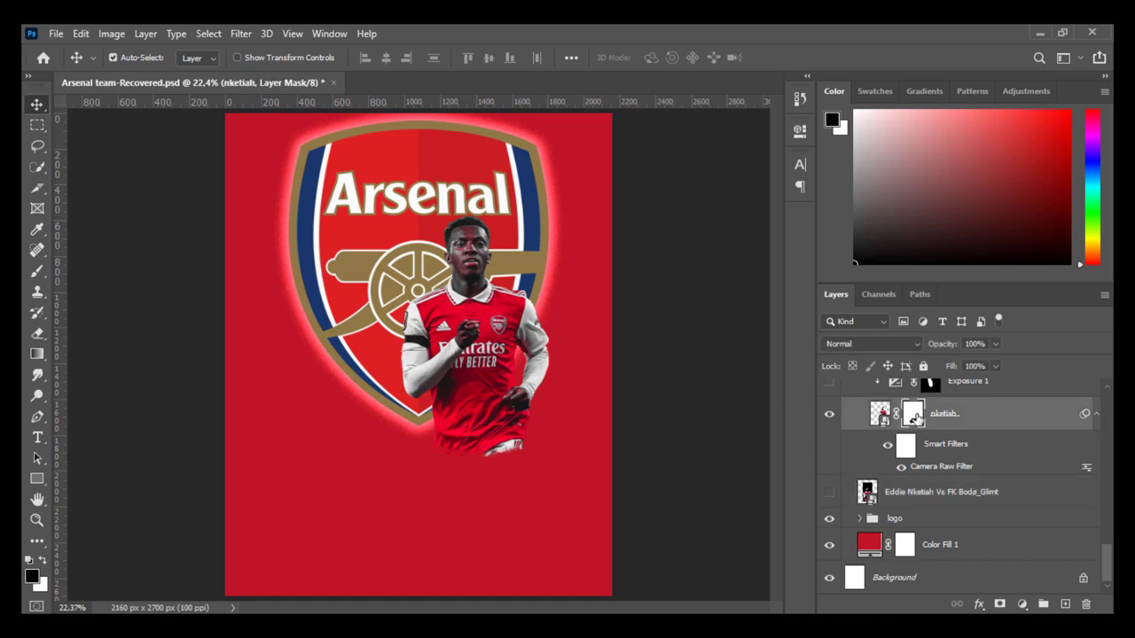
key(b)
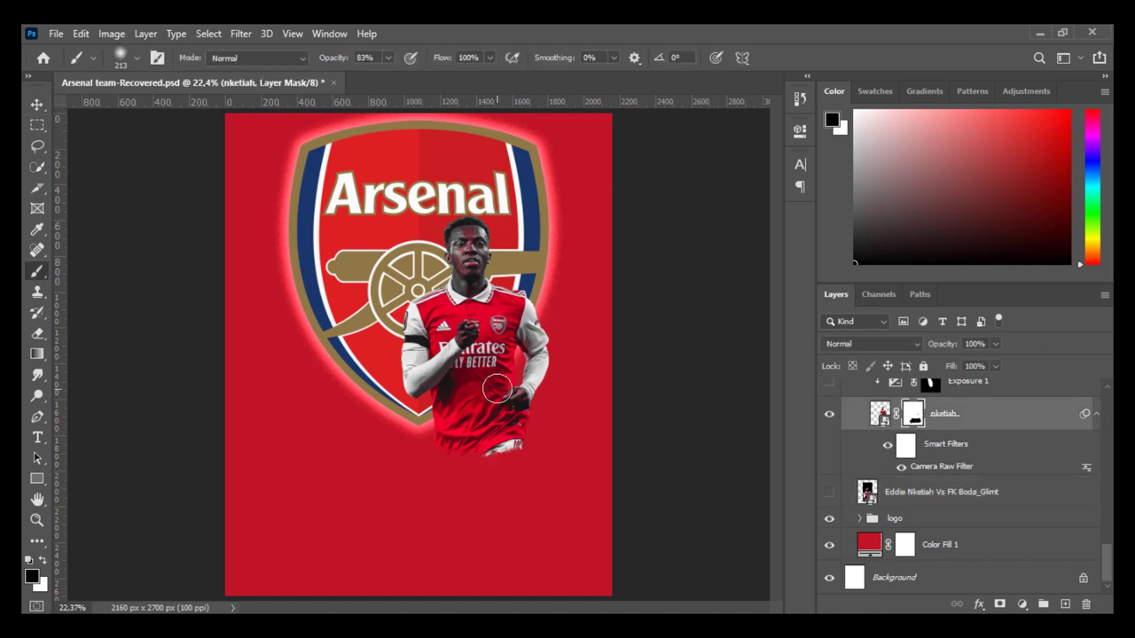
right_click(487, 356)
click(542, 459)
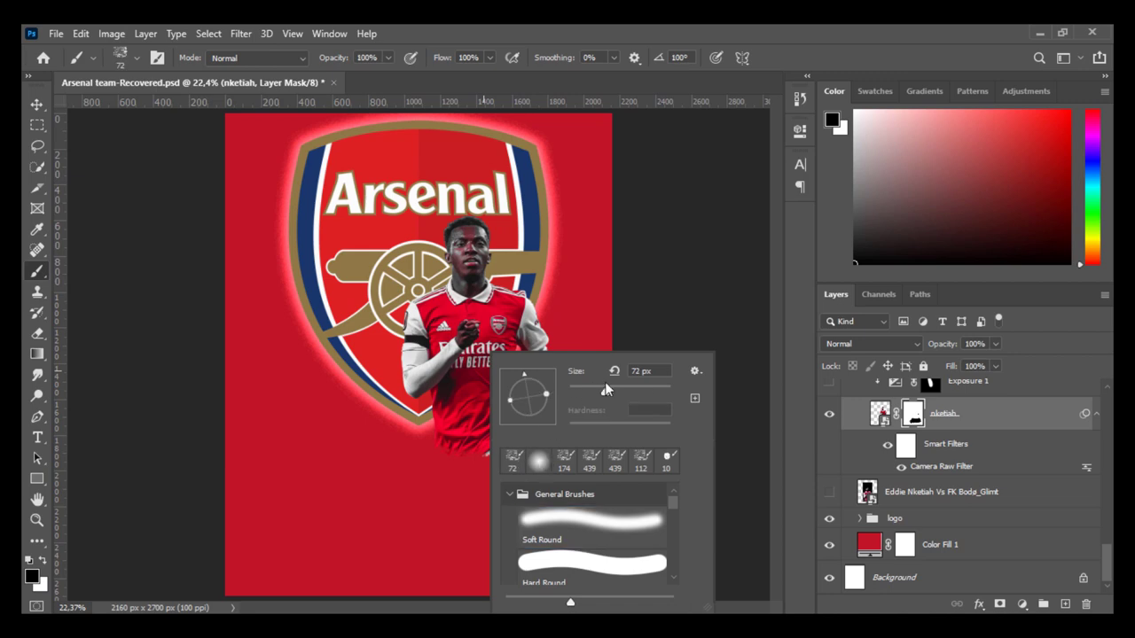
drag(659, 390, 663, 391)
key(Return)
scroll(514, 449, up, 3)
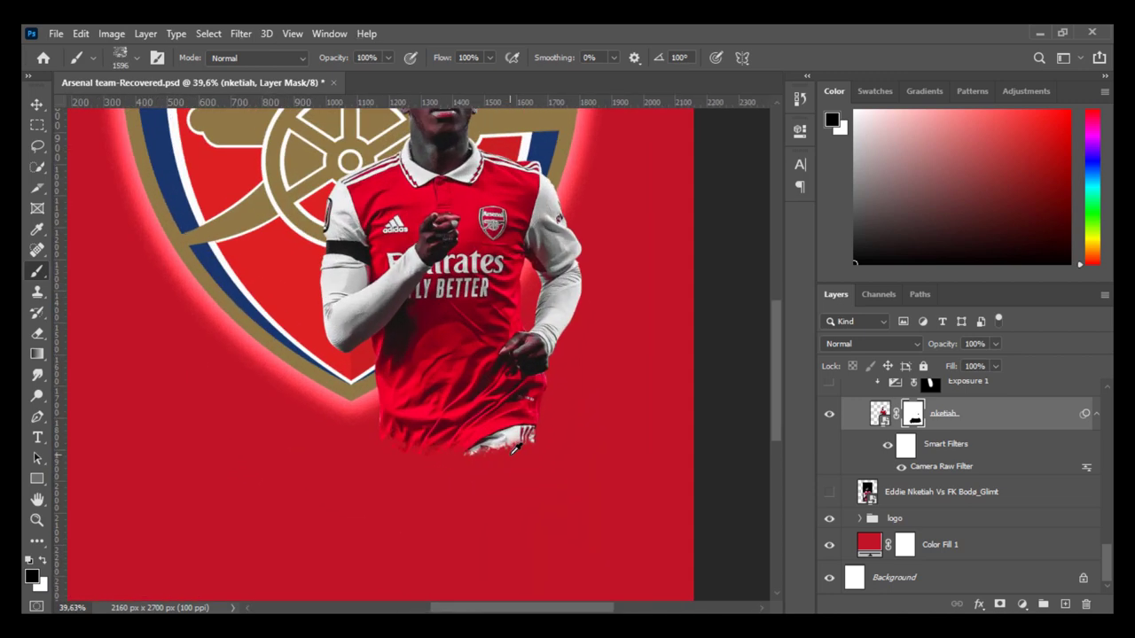
scroll(514, 449, up, 3)
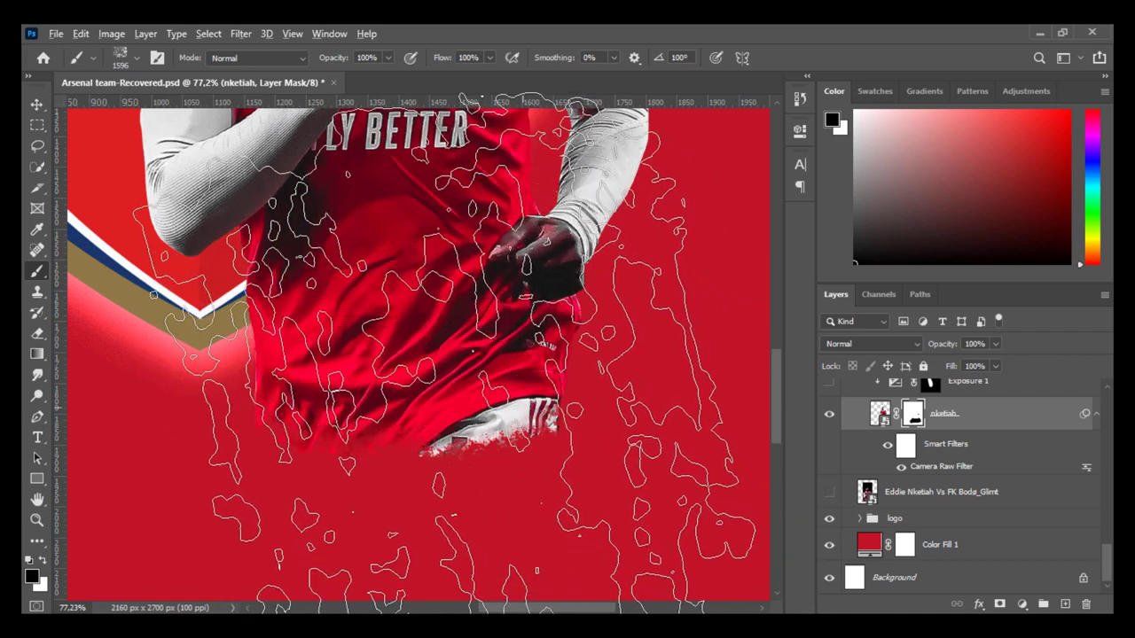
scroll(523, 416, down, 3)
scroll(470, 390, down, 5)
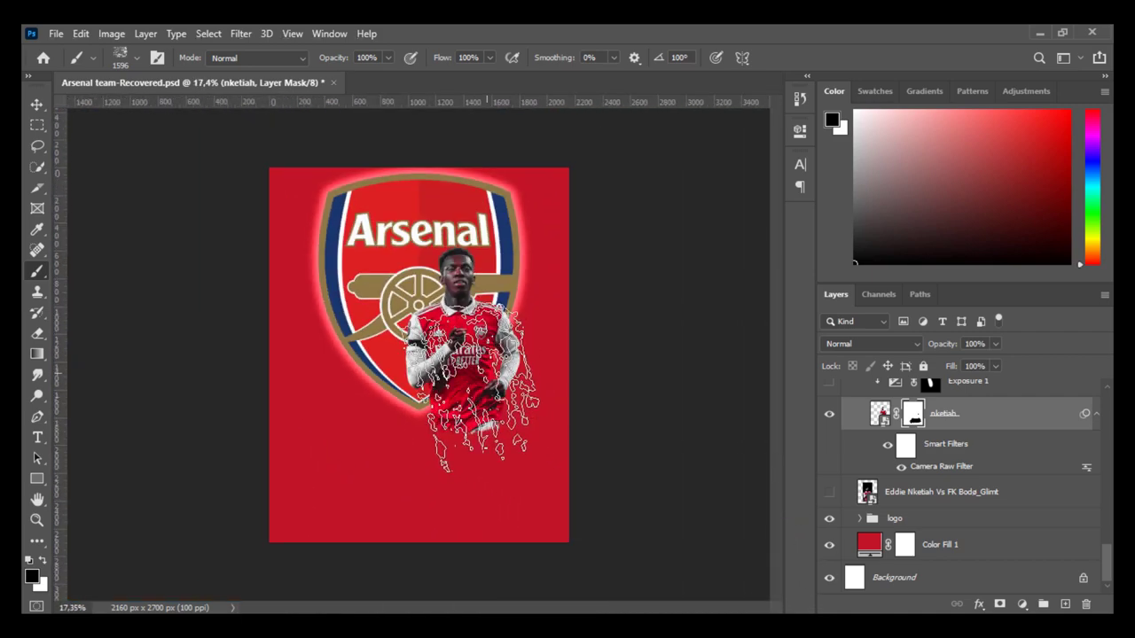
scroll(423, 361, up, 1)
Switch to the Soft Round brush and target the Nketiah cutout image
right_click(519, 344)
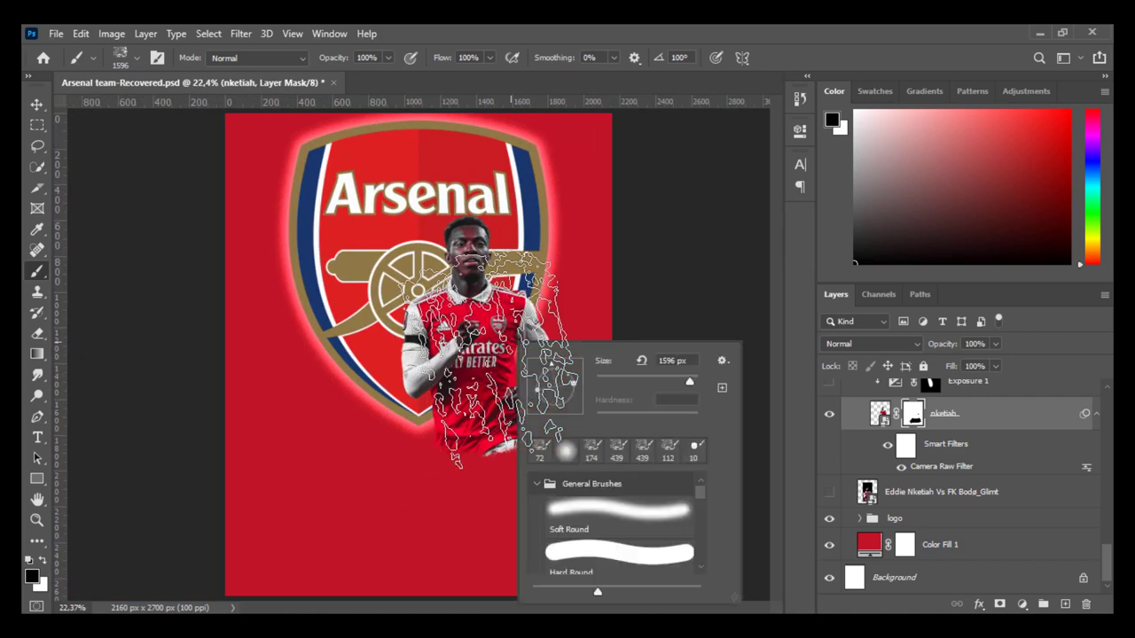
click(539, 450)
click(879, 413)
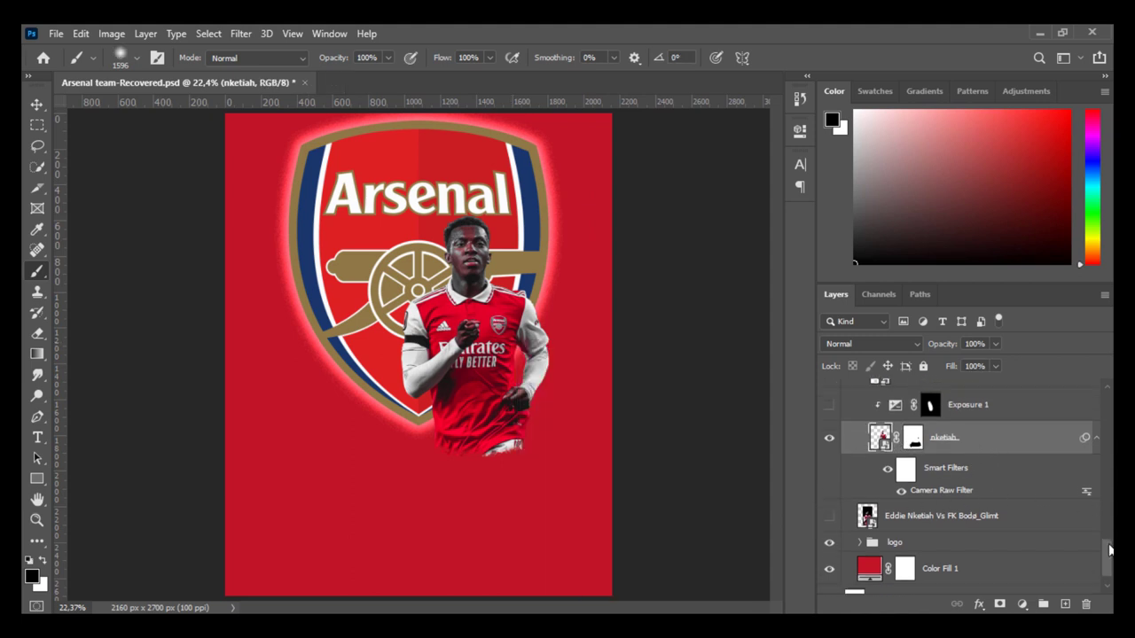
drag(1108, 551, 1107, 535)
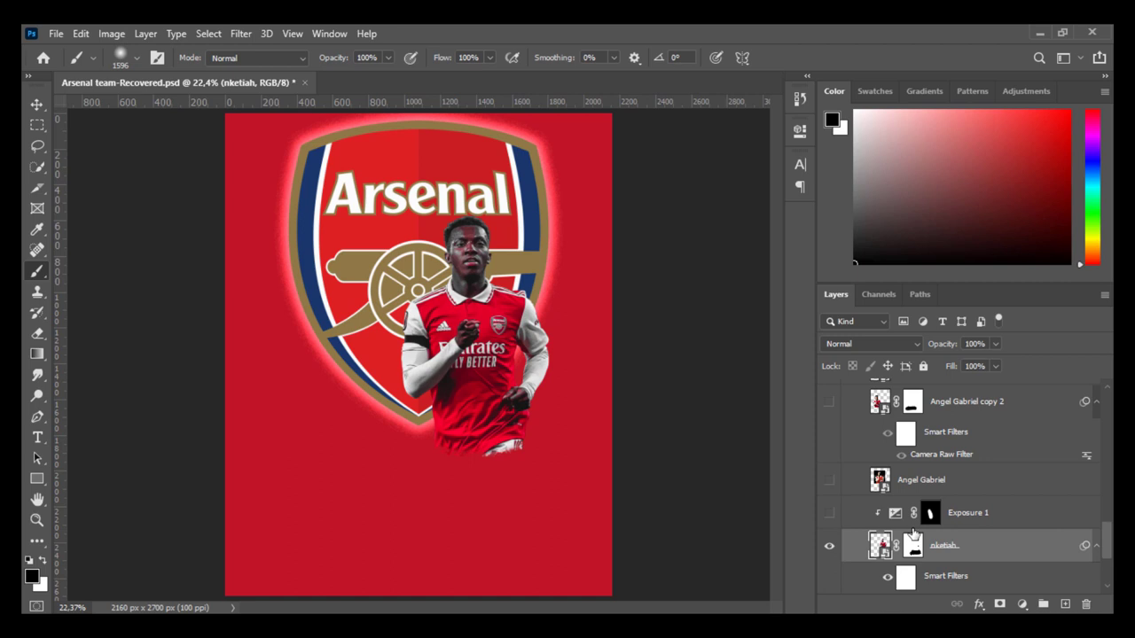
Show the Exposure 1 adjustment and swap the second player's photo for its cutout copy
click(829, 513)
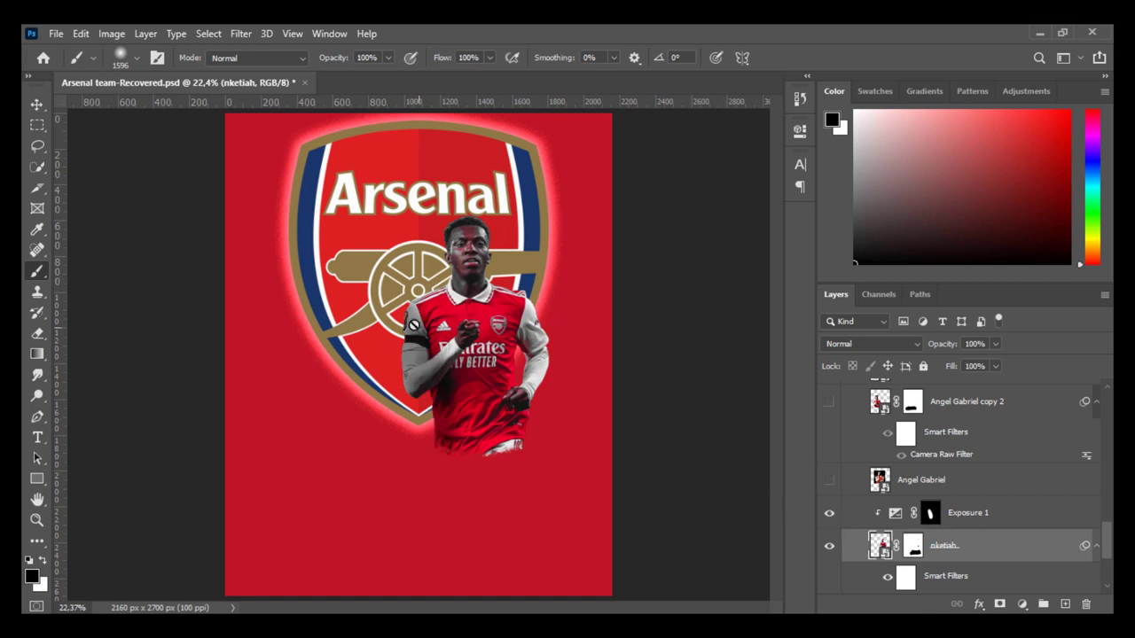
click(829, 480)
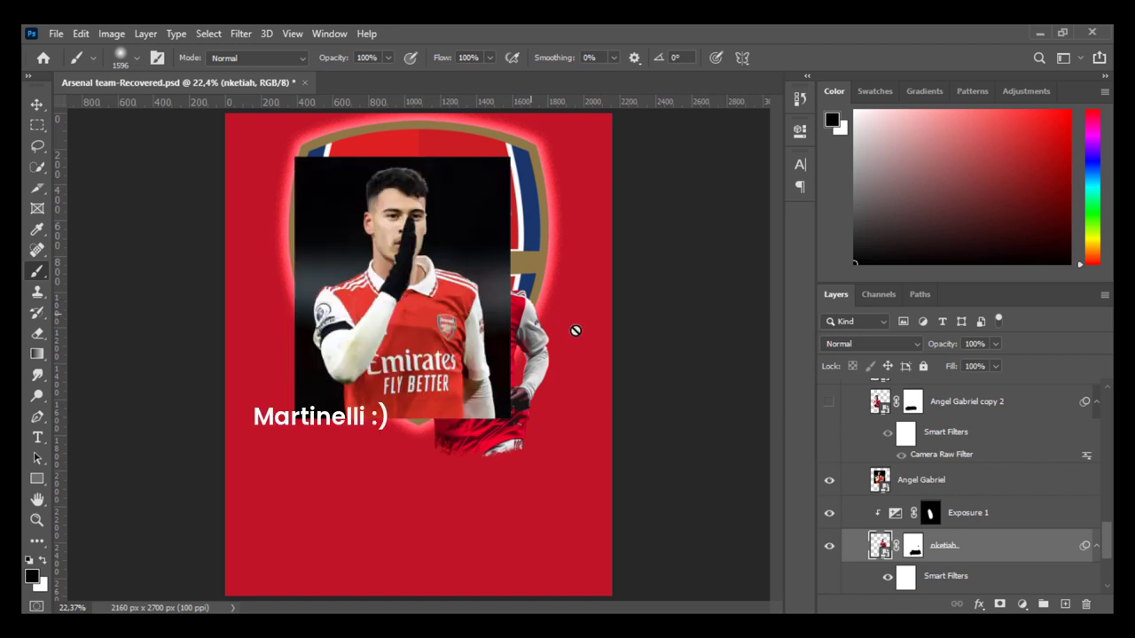
key(v)
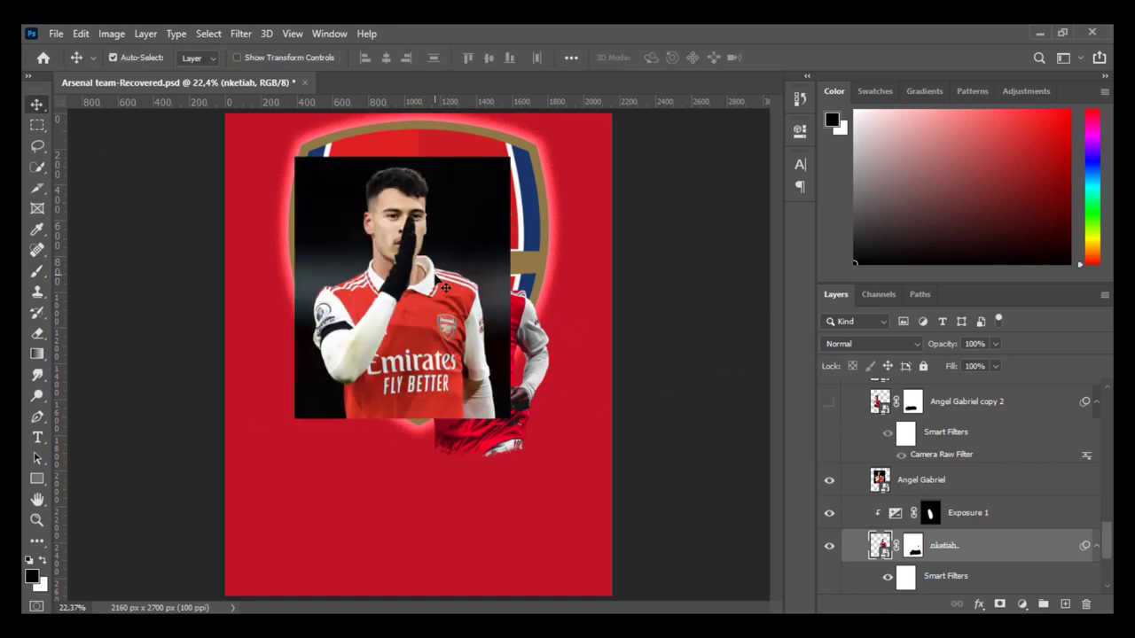
click(828, 402)
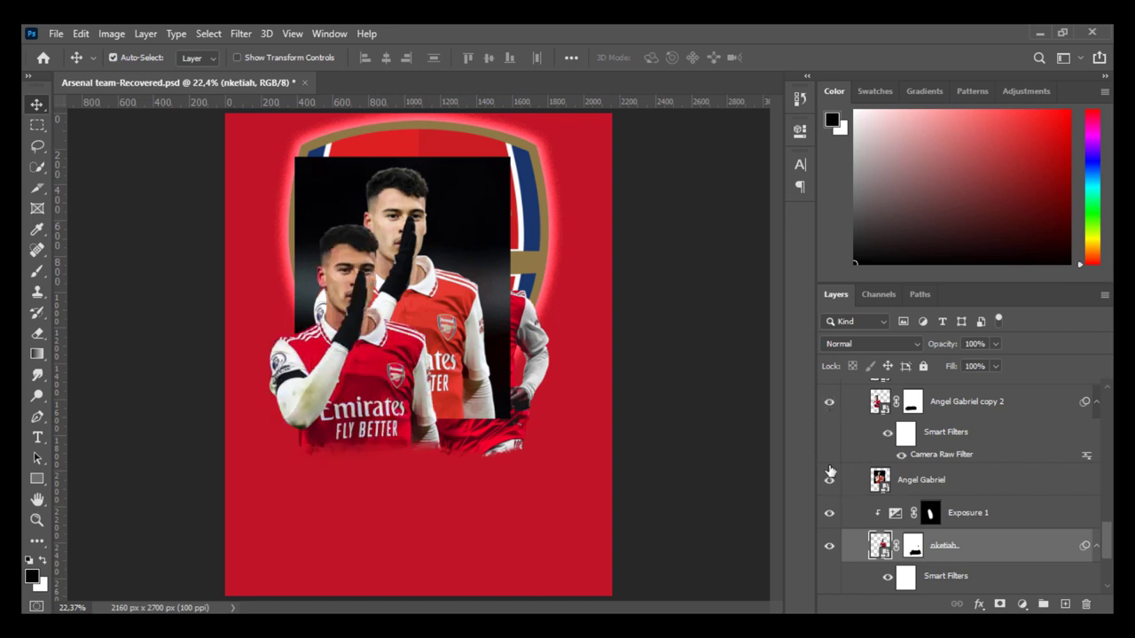
click(829, 478)
Select the Angel Gabriel copy 2 cutout and re-enable its Camera Raw filter
click(890, 434)
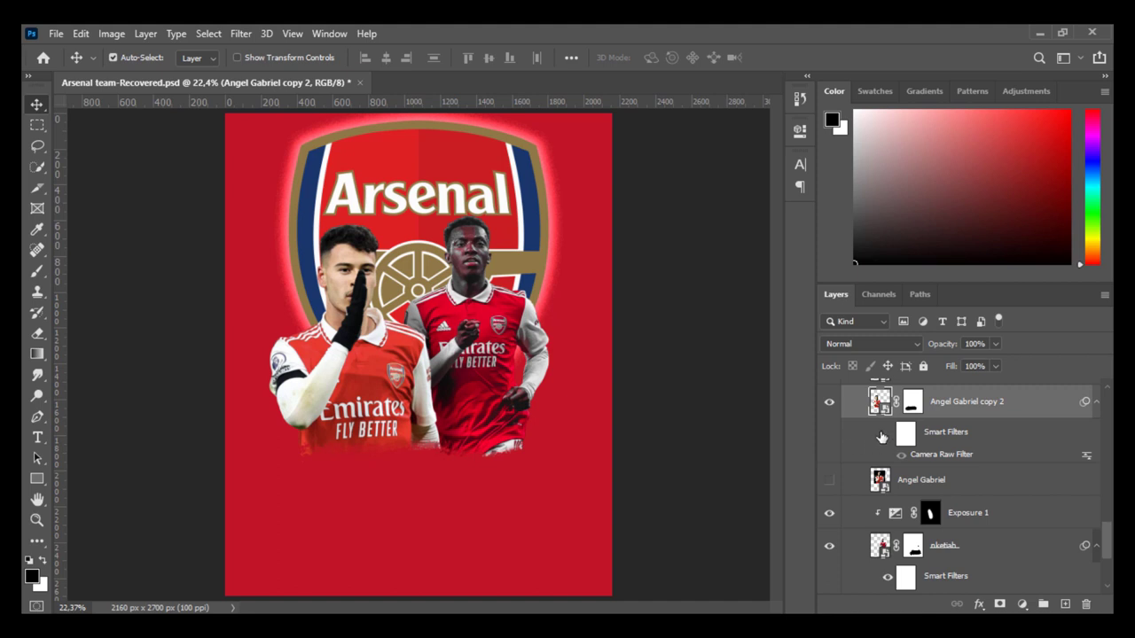
click(887, 432)
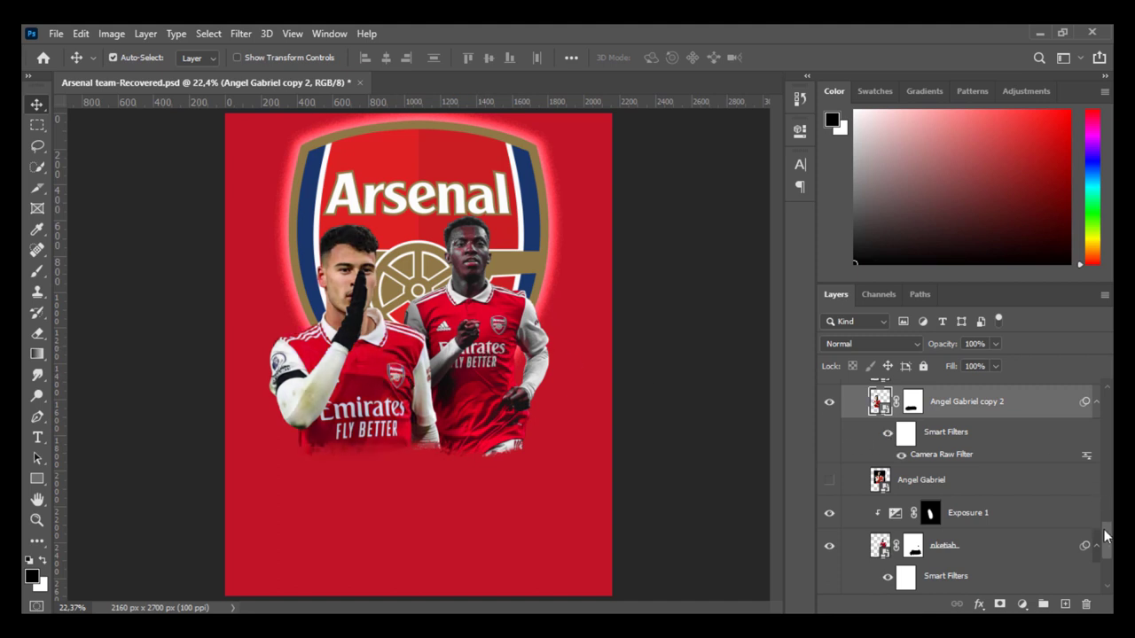
drag(1105, 535, 1110, 507)
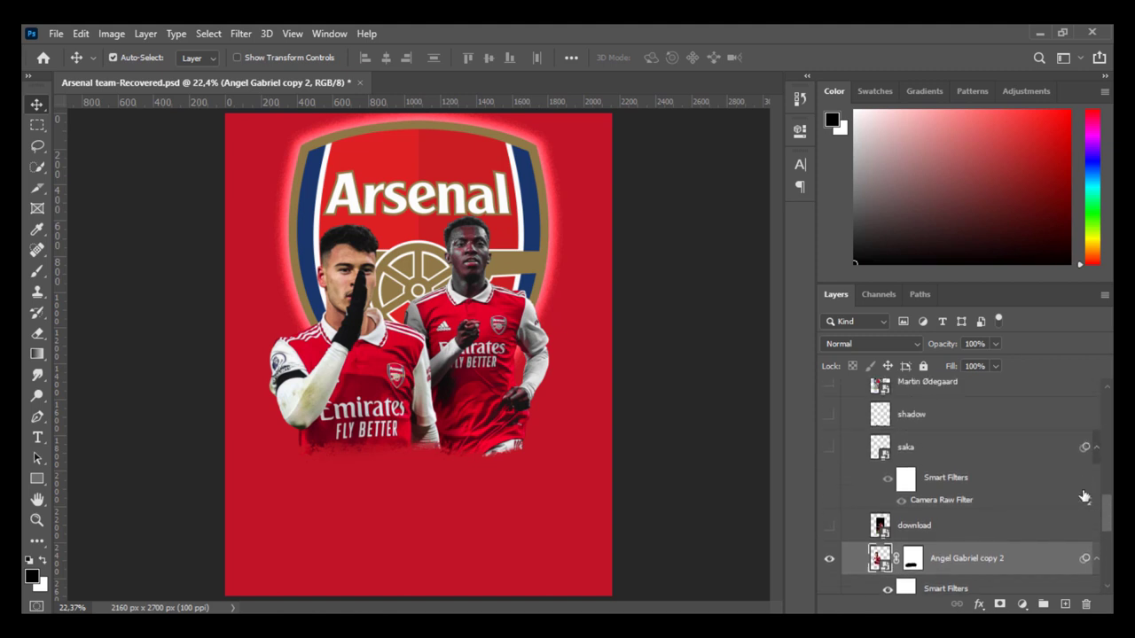
scroll(1053, 482, down, 2)
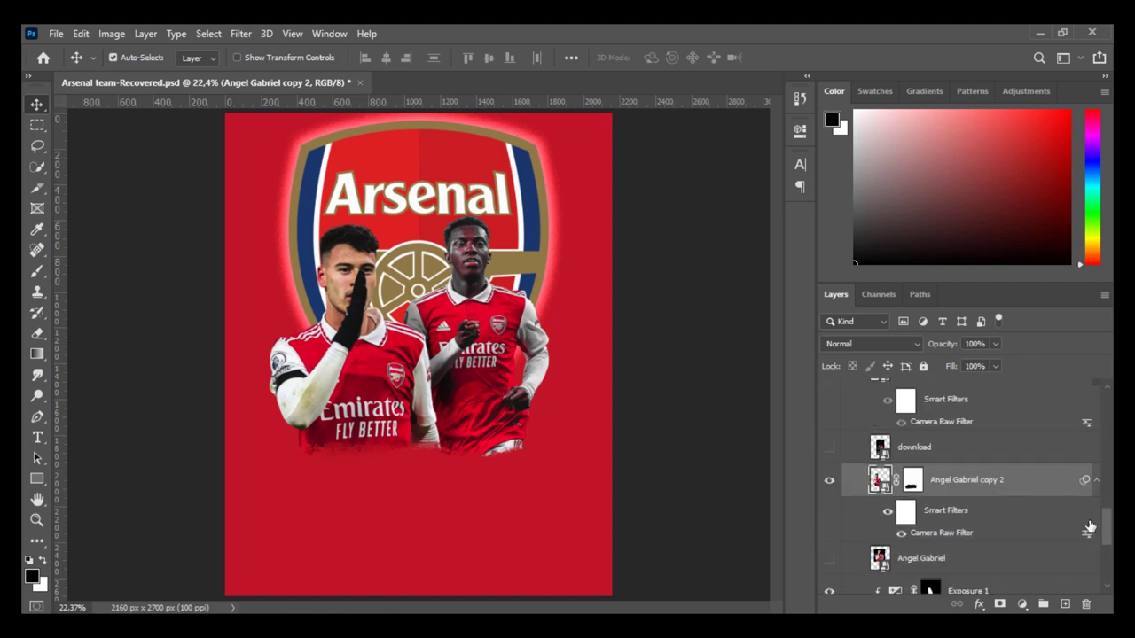
Target the Angel Gabriel copy 2 mask and choose a 91 px Soft Round brush at 0% hardness
click(916, 484)
right_click(376, 429)
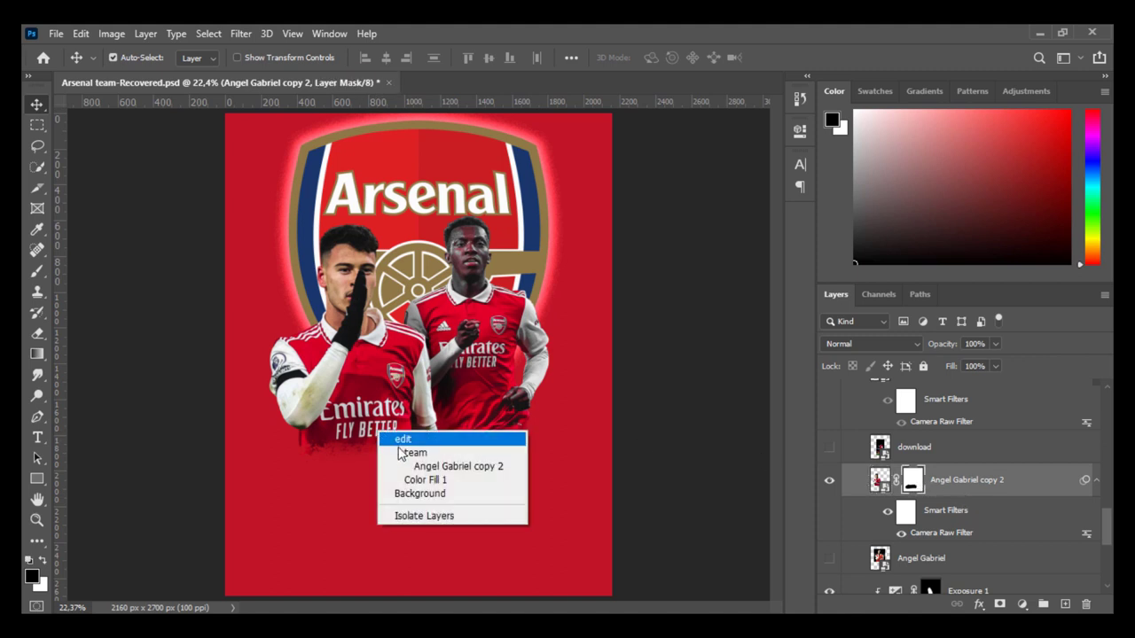
key(Escape)
key(b)
right_click(459, 352)
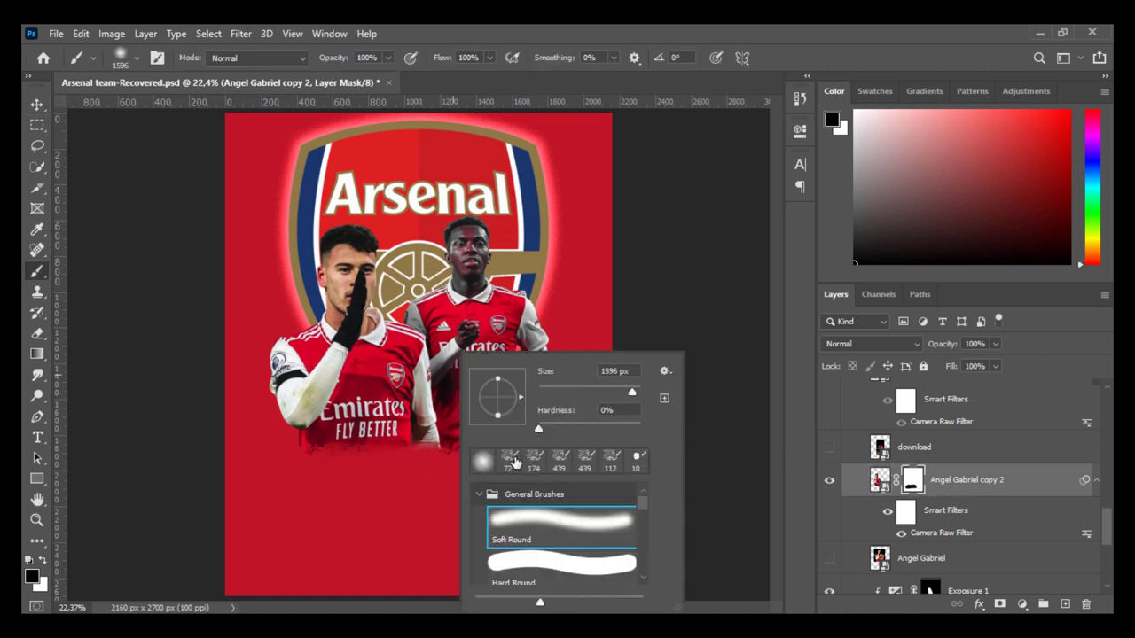
click(481, 460)
mouse_move(575, 393)
mouse_down()
mouse_move(631, 392)
mouse_move(584, 393)
mouse_up()
click(561, 523)
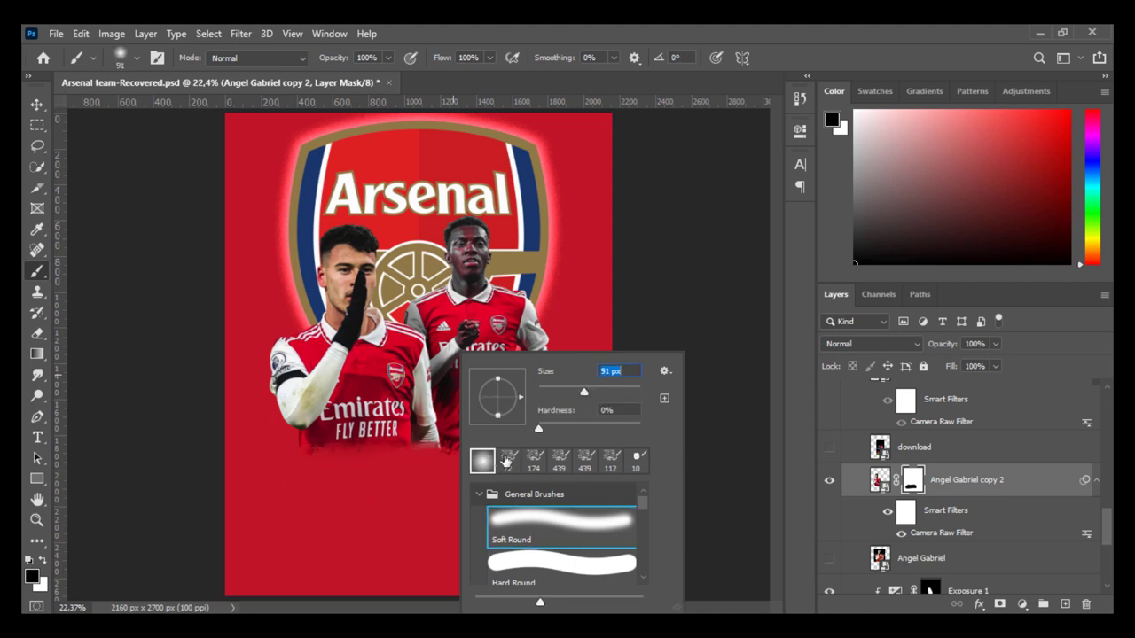
click(36, 104)
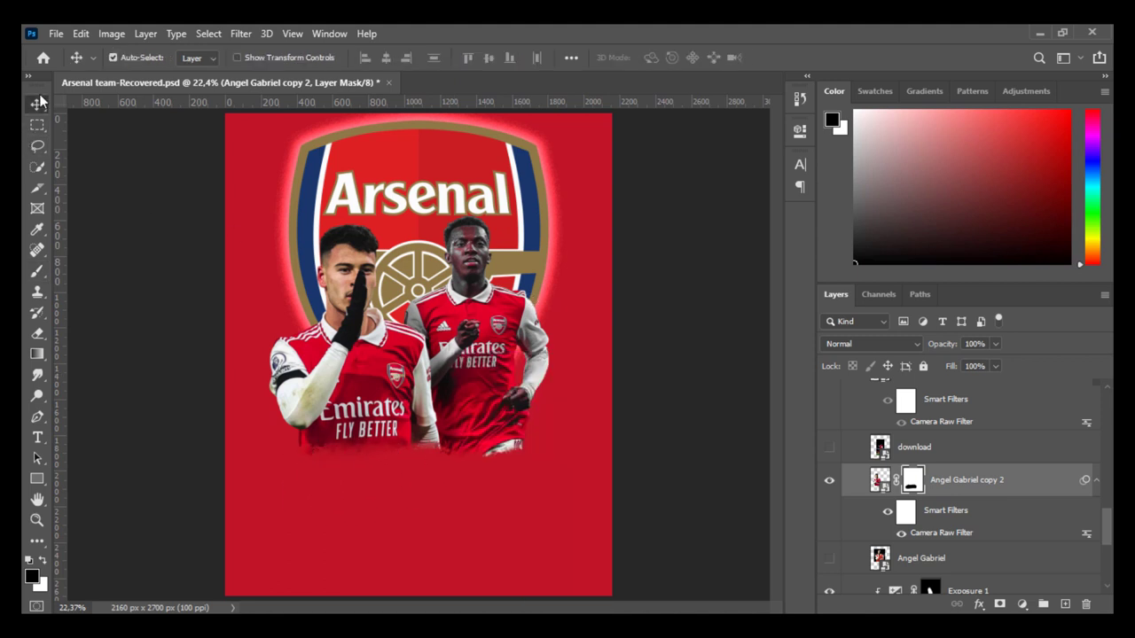
Show the running saka cutout and hide its original download photo
click(829, 449)
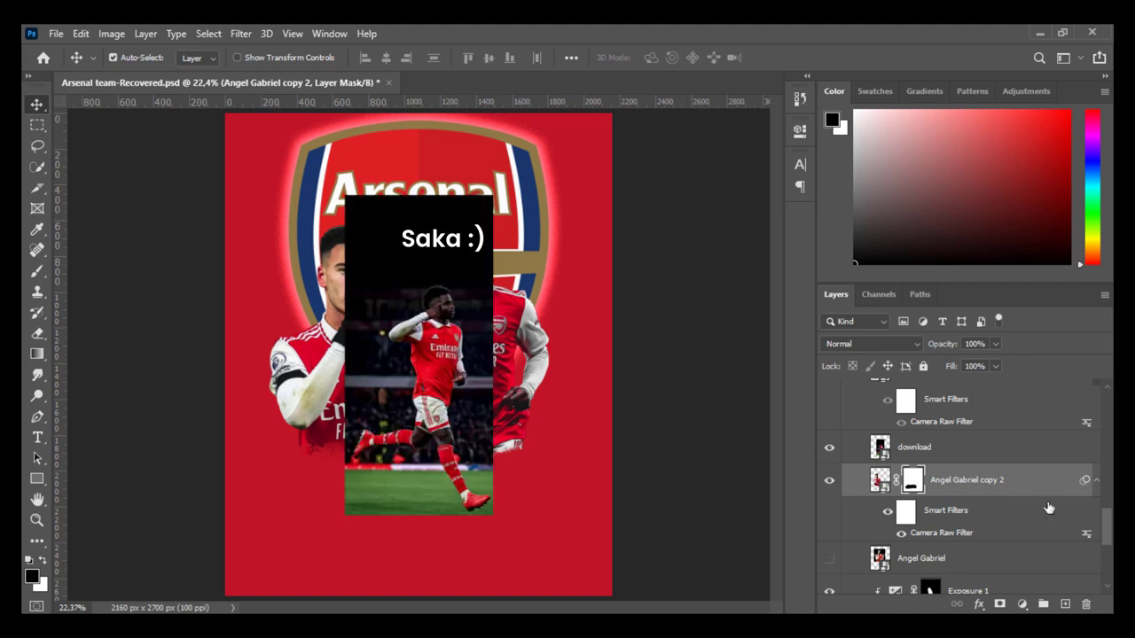
scroll(1112, 534, up, 3)
scroll(1111, 534, up, 1)
click(829, 451)
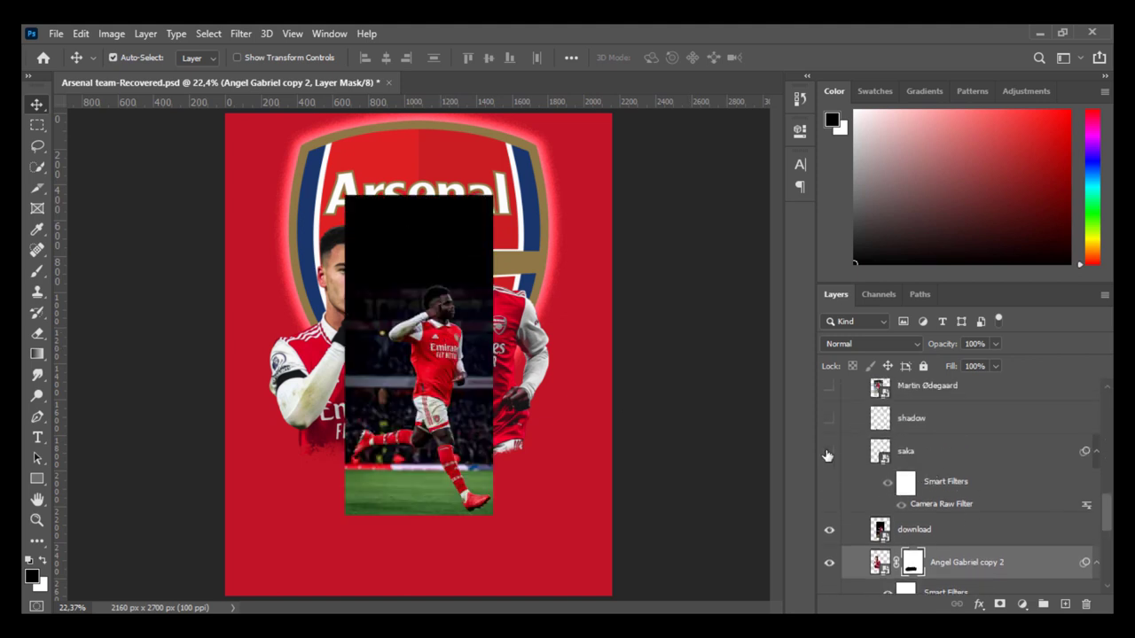
click(896, 452)
click(828, 529)
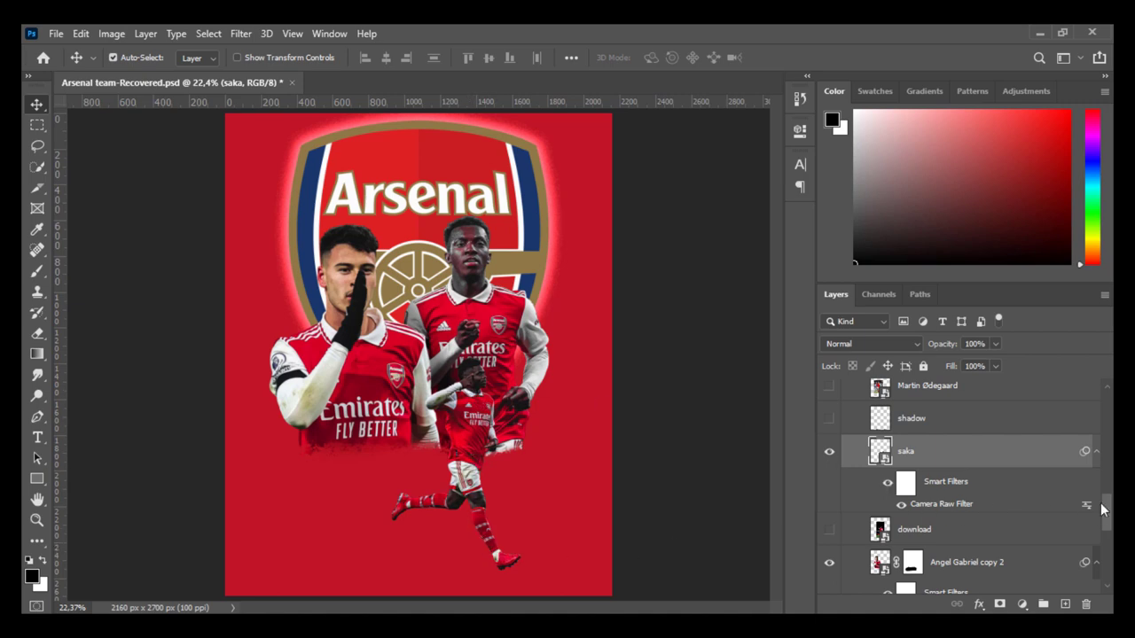
drag(1109, 512, 1112, 504)
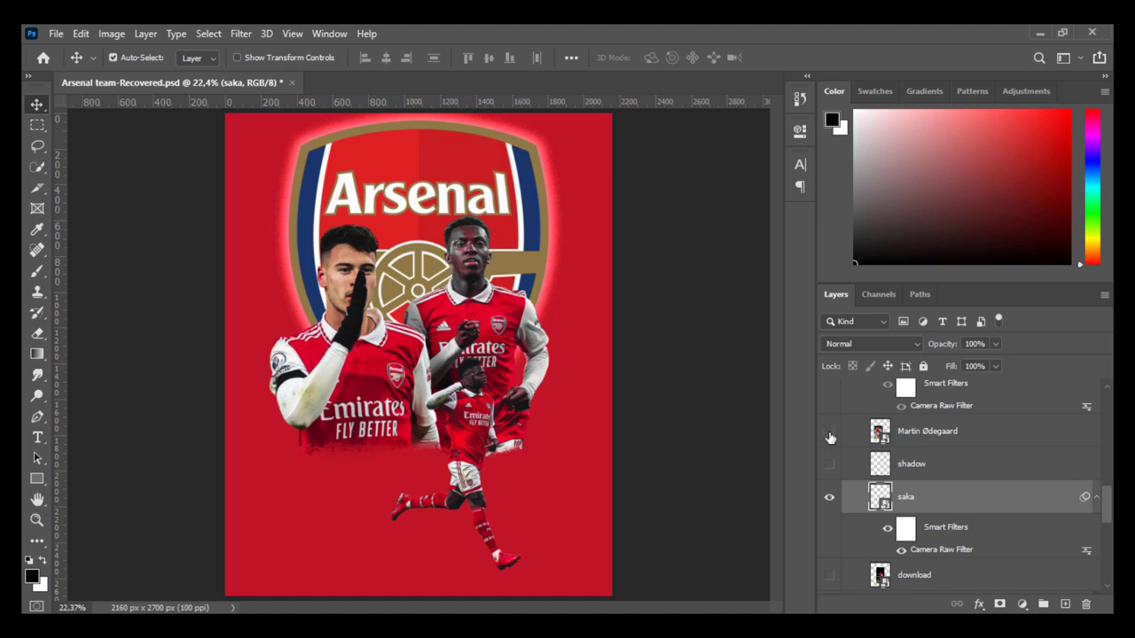
Swap the fourth player's stadium photo for the Martin Ødegaard copy 2 cutout with its colour filter on
click(829, 432)
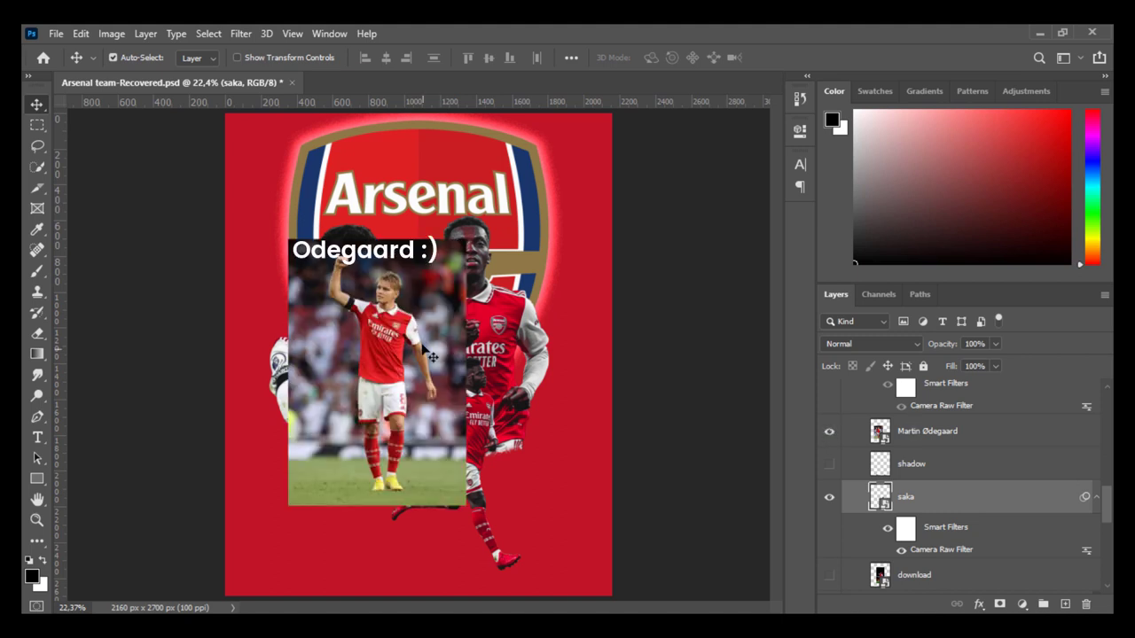
drag(1107, 512, 1107, 483)
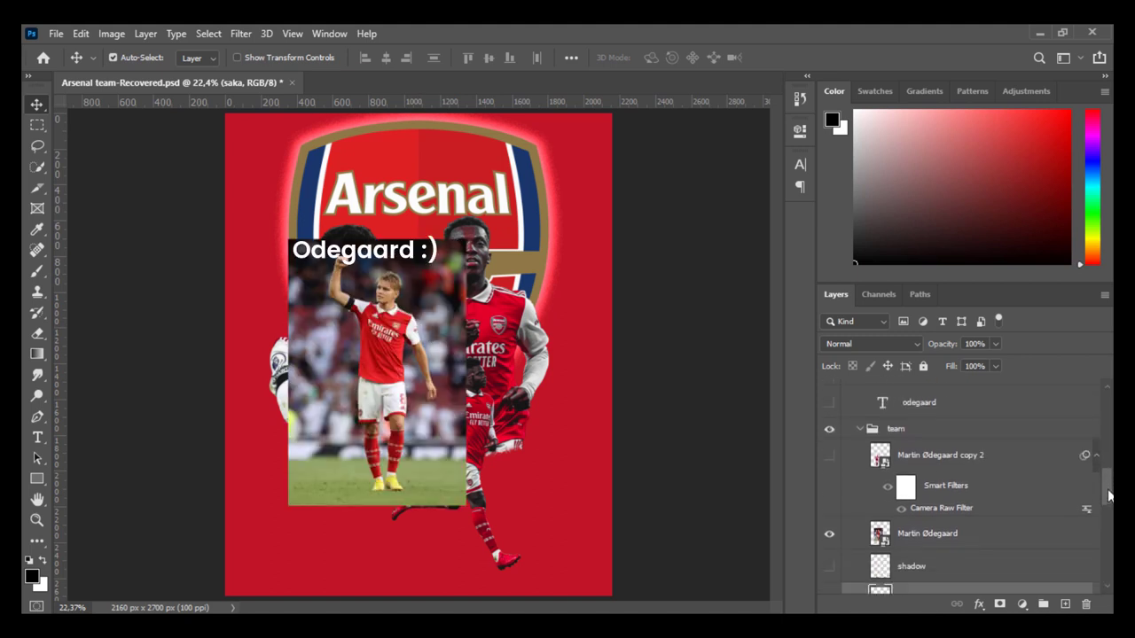
click(829, 456)
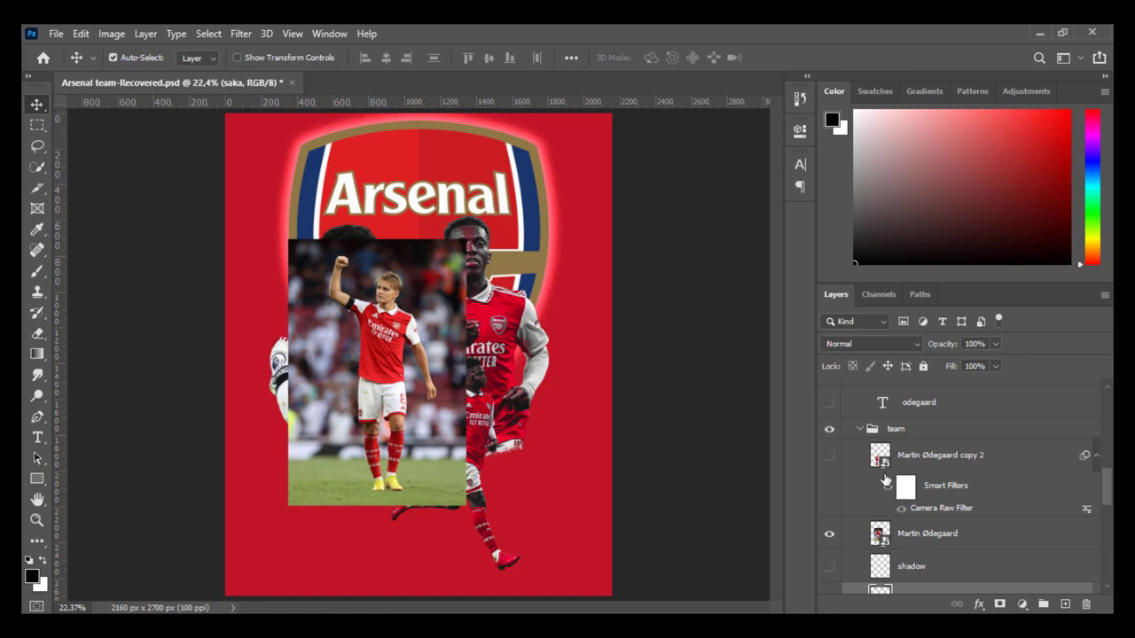
click(828, 456)
click(879, 483)
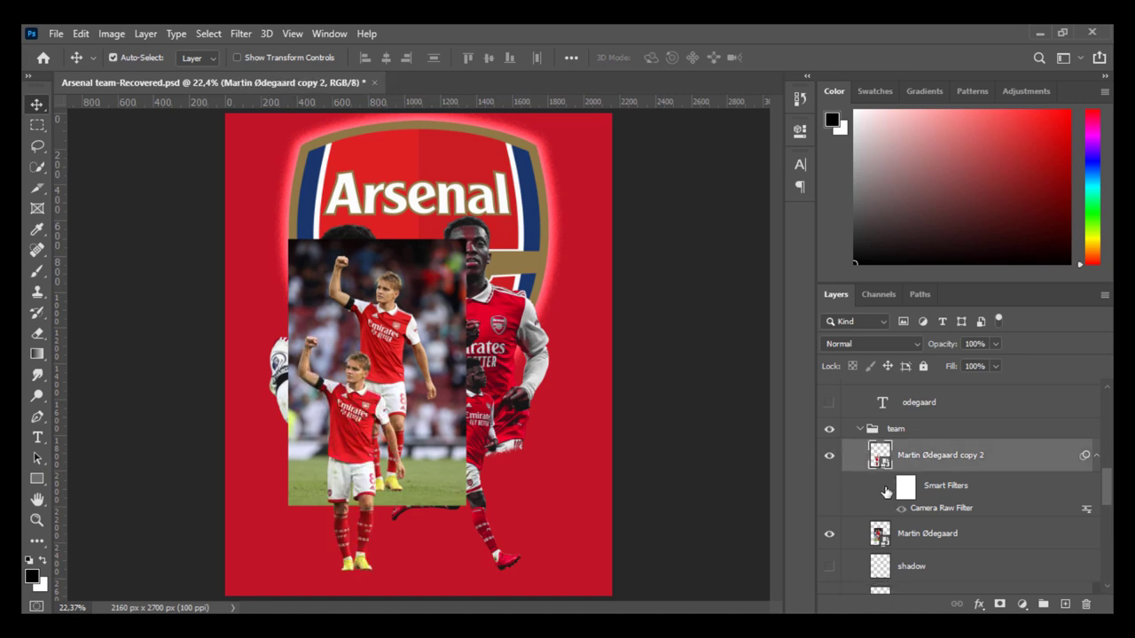
click(829, 536)
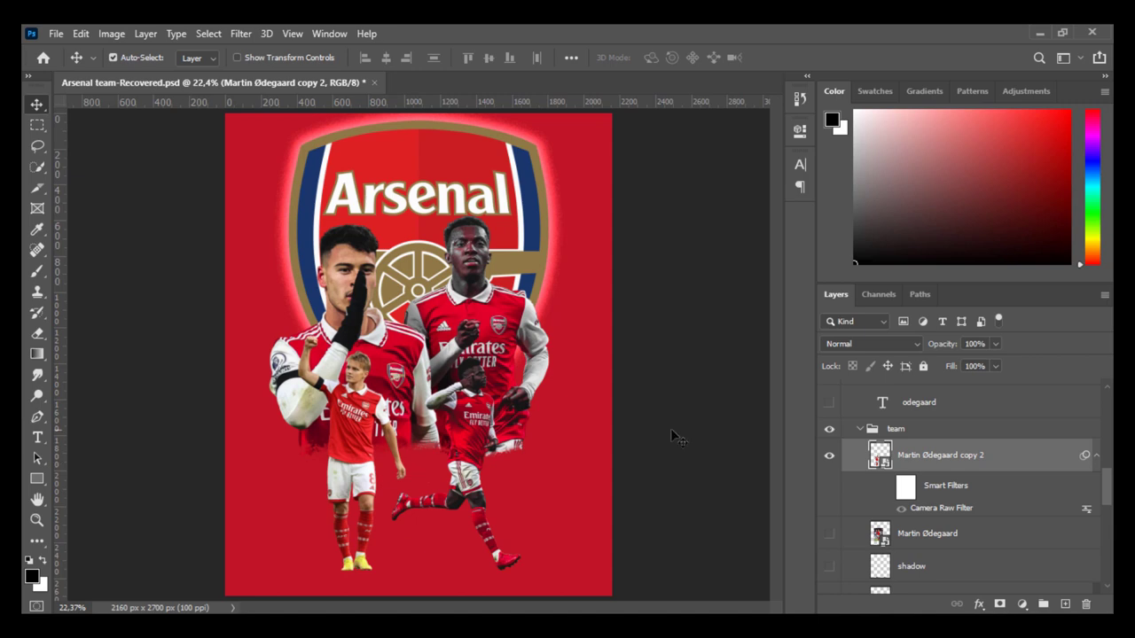
click(888, 487)
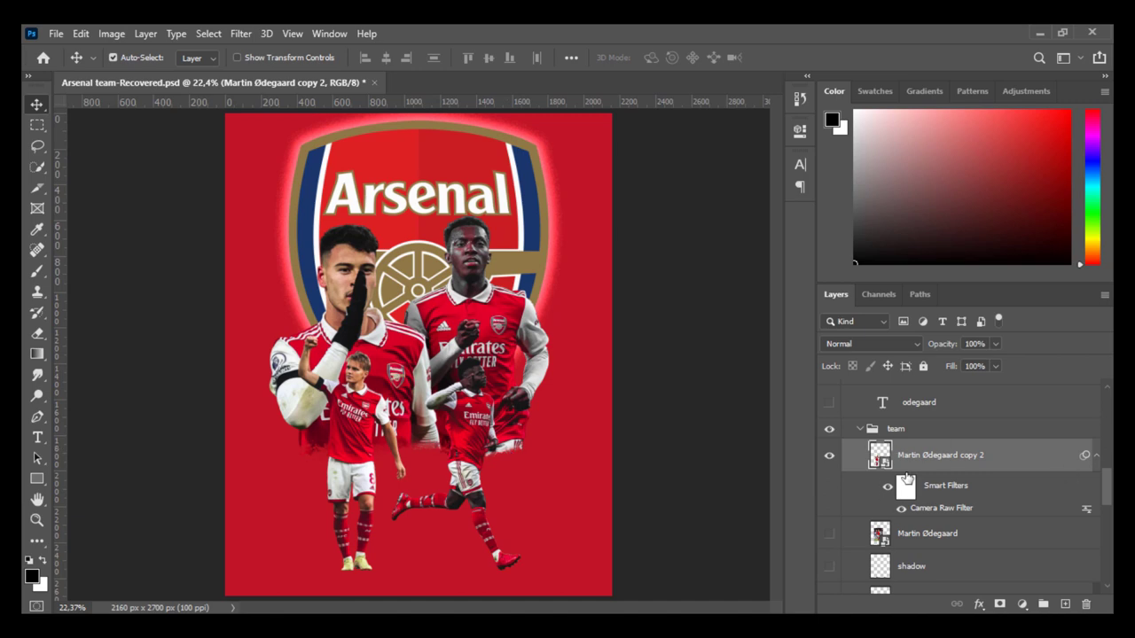
Select the shadow layer under the players' feet and keep it visible at 70% opacity
scroll(908, 479, down, 2)
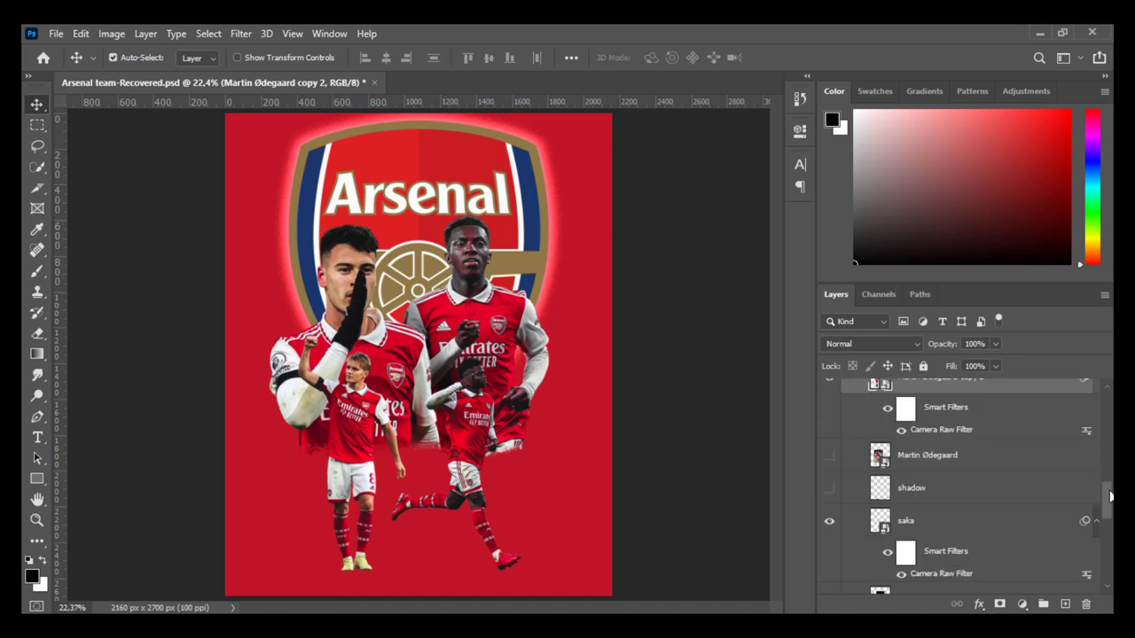
click(829, 487)
click(975, 487)
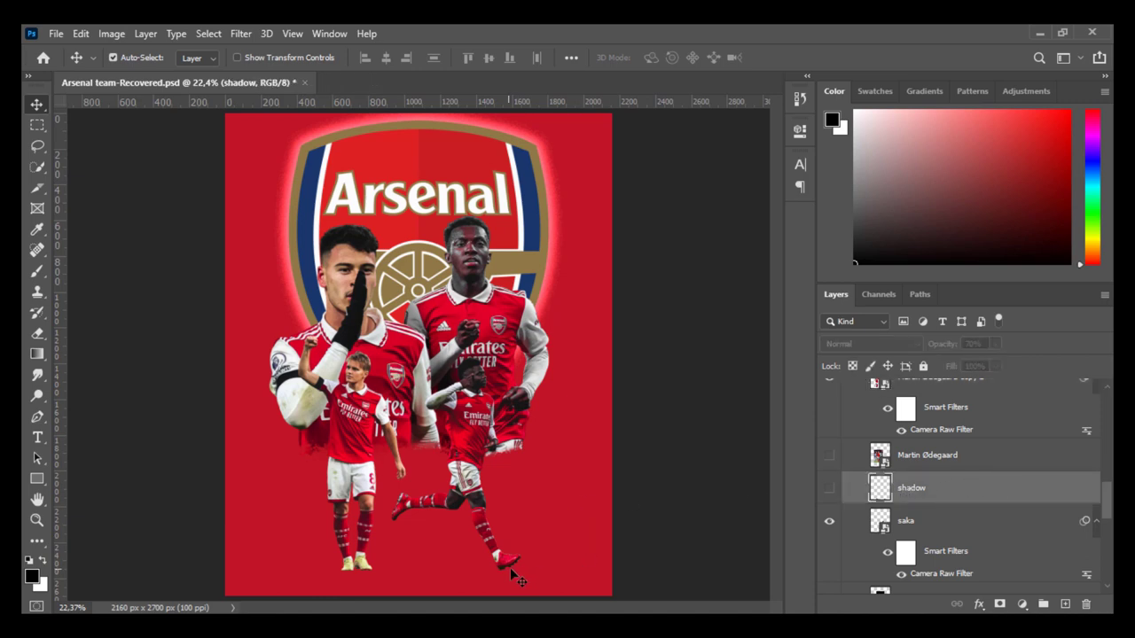
click(828, 488)
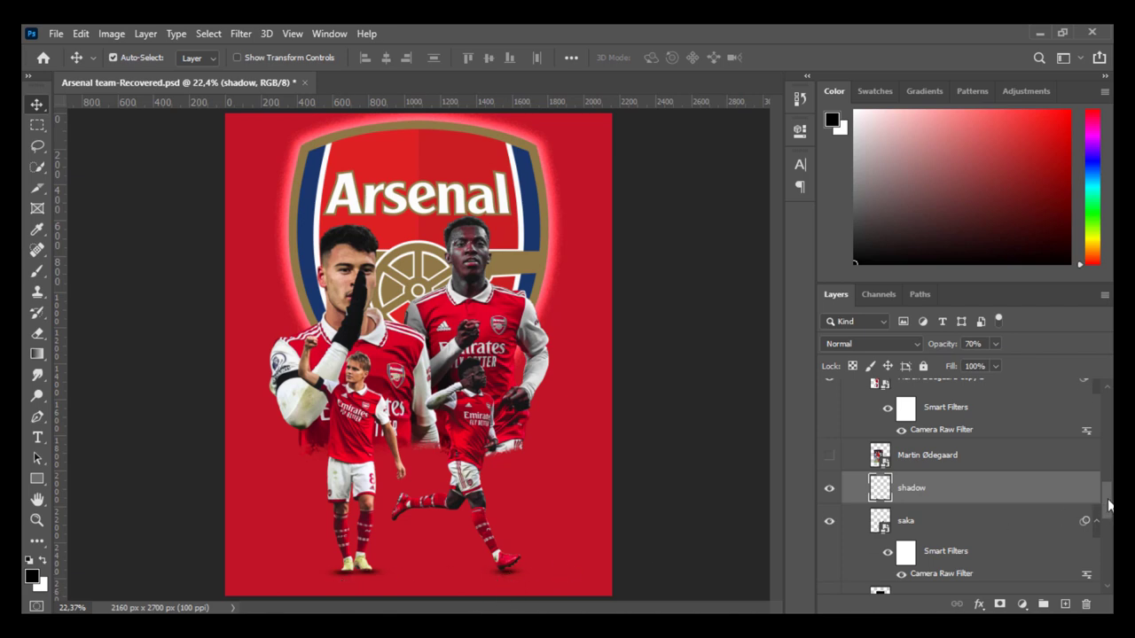
scroll(1108, 505, up, 2)
scroll(1108, 505, up, 1)
scroll(1108, 505, up, 2)
scroll(1108, 505, up, 1)
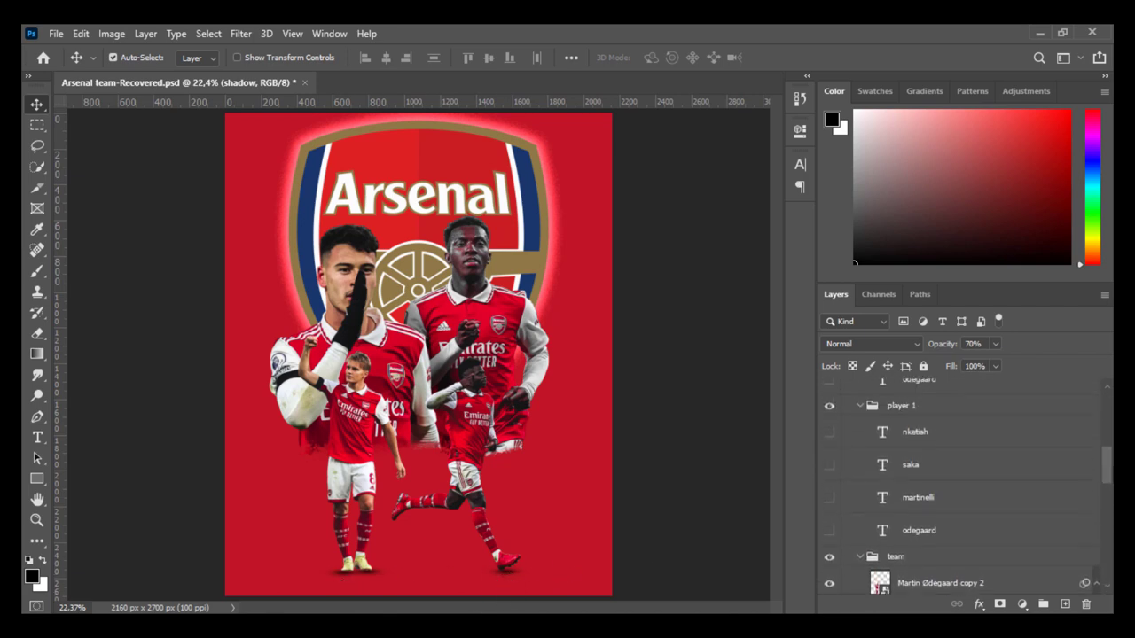
scroll(961, 483, up, 1)
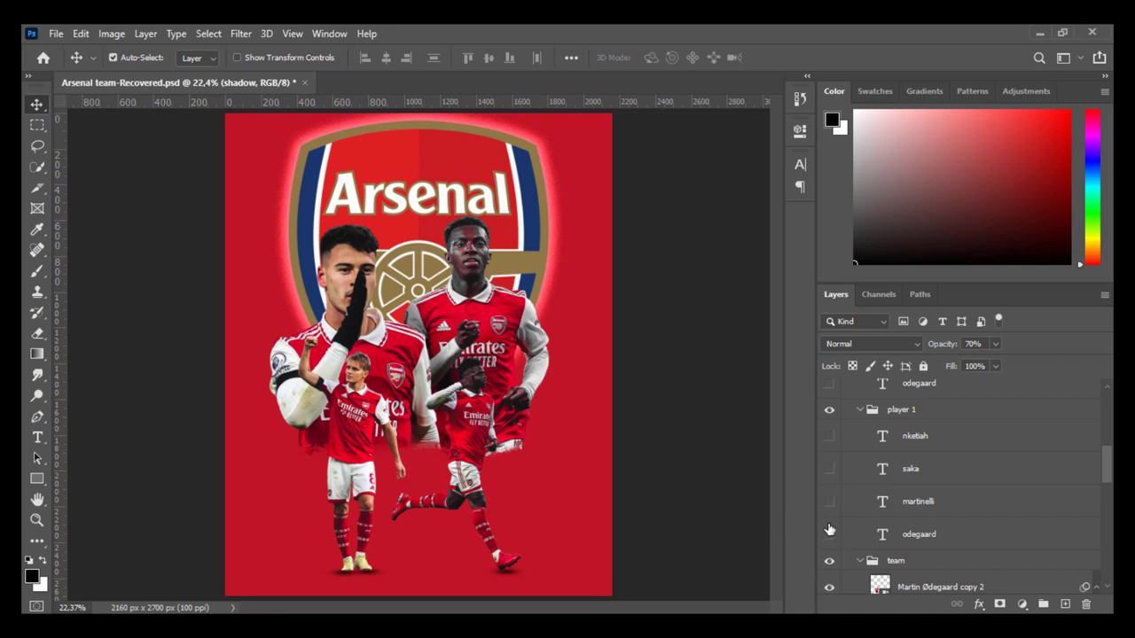
Show the left vertical names ODEGAARD, MARTINELLI, SAKA and NKETIAH
click(828, 535)
click(829, 502)
click(829, 469)
click(829, 437)
scroll(174, 383, up, 3)
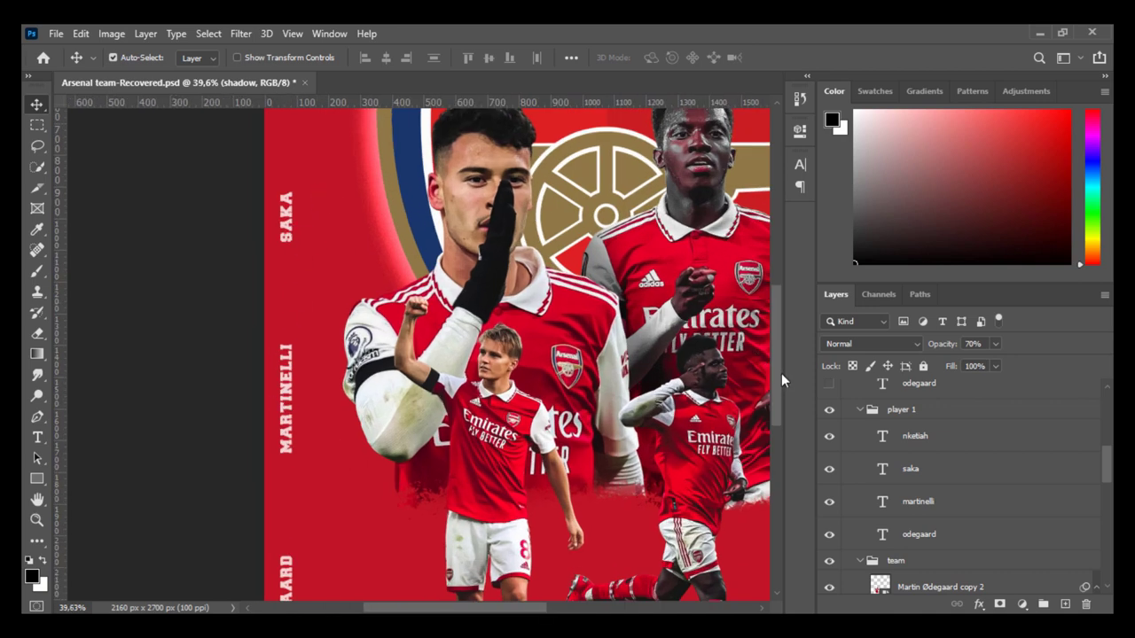
drag(780, 373, 779, 407)
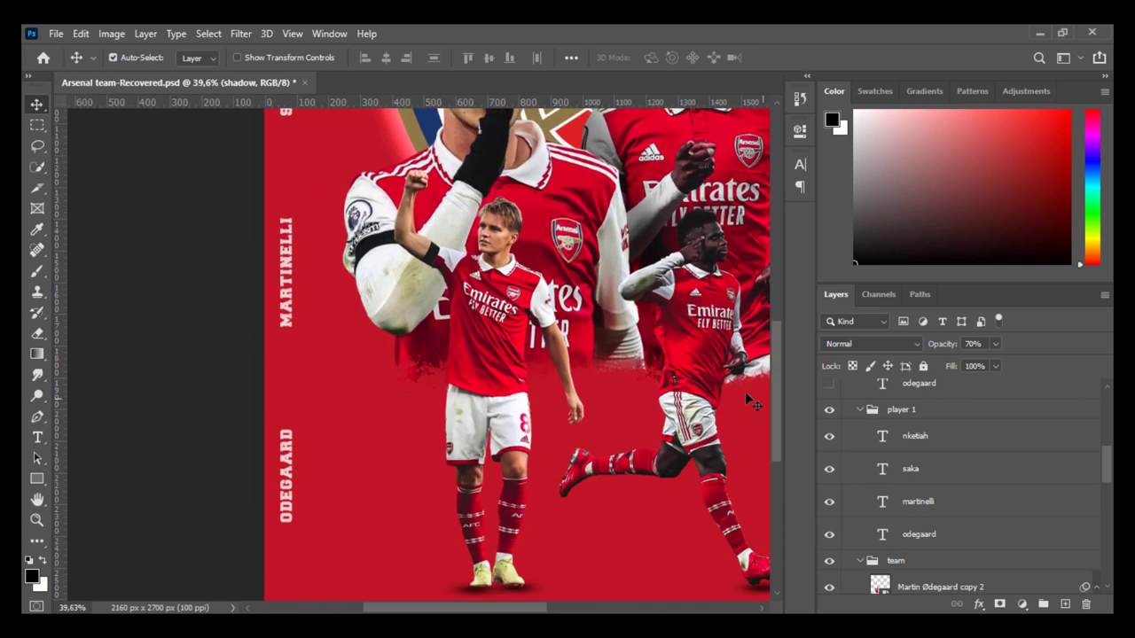
scroll(681, 375, down, 3)
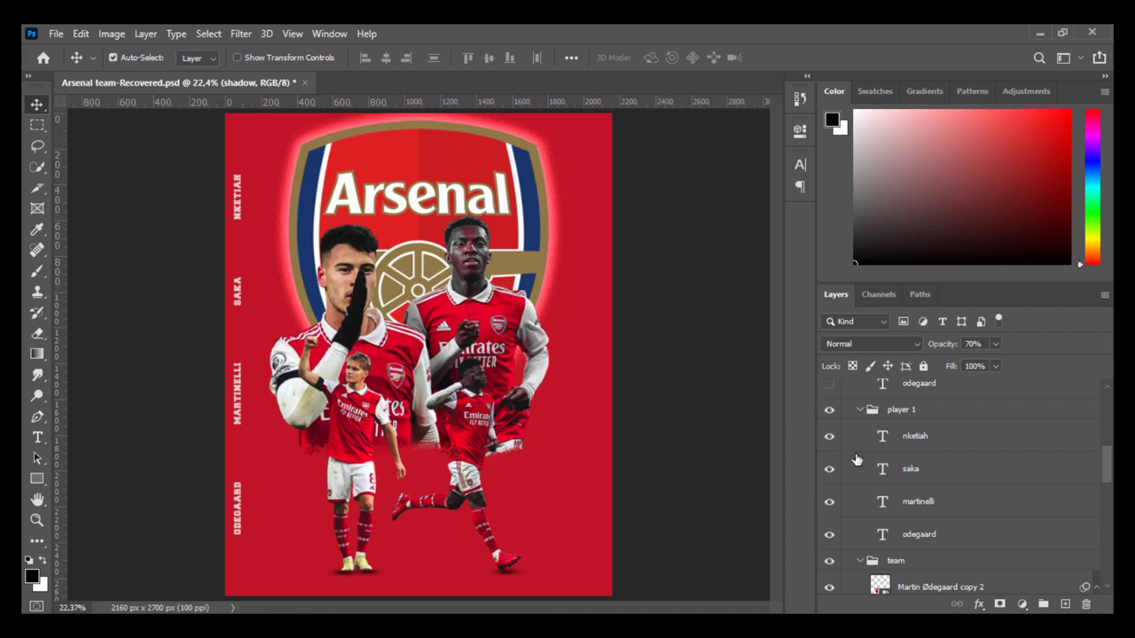
Show the same four vertical player names down the right side
click(917, 411)
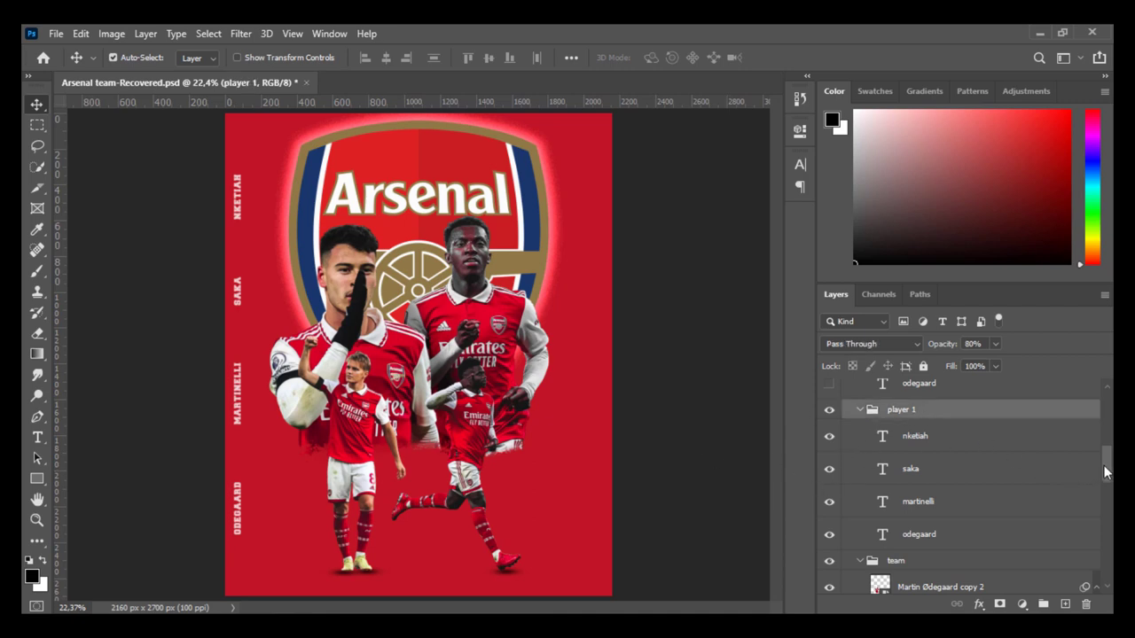
drag(1105, 472, 1106, 445)
click(829, 534)
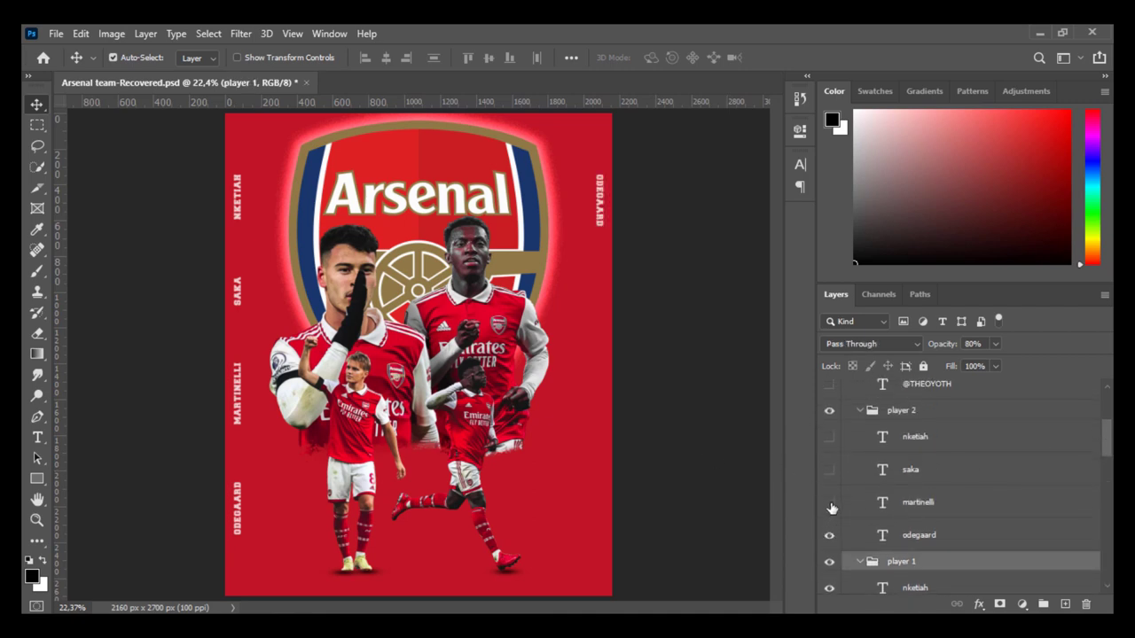
click(829, 502)
click(828, 469)
click(829, 436)
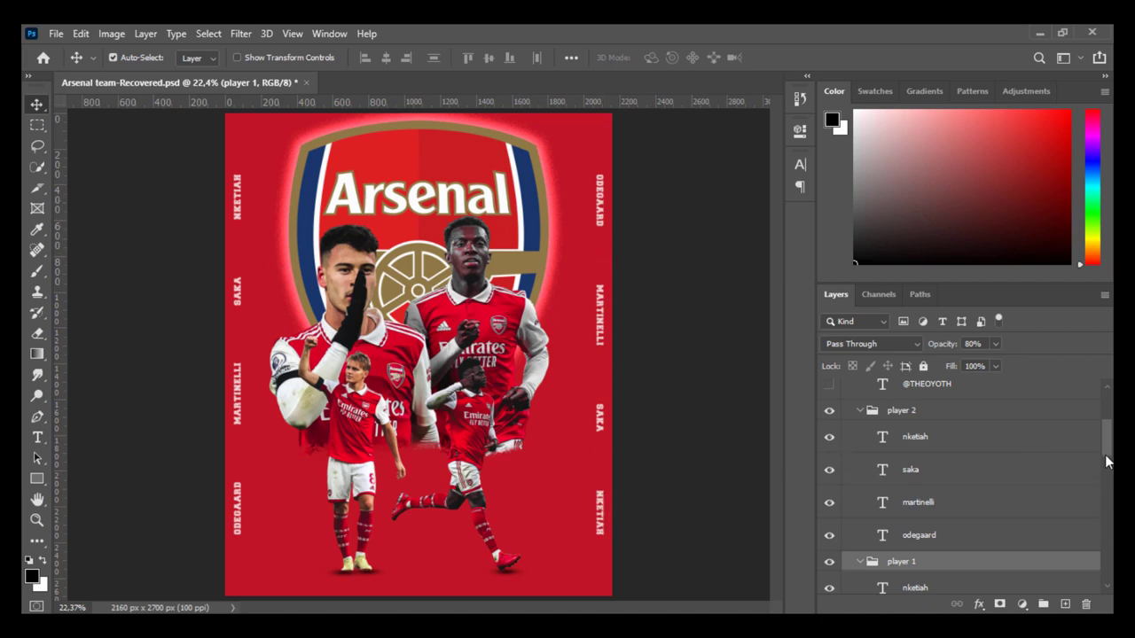
Show the small copyright credit near the bottom-right and zoom in to check it
scroll(1105, 461, up, 3)
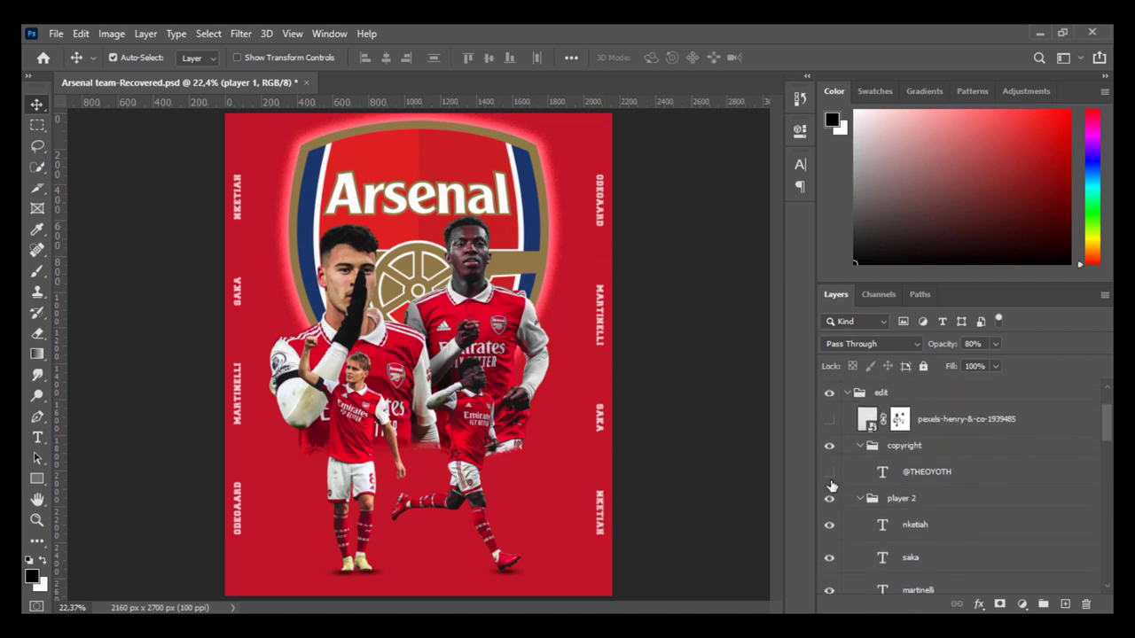
click(830, 472)
scroll(583, 586, up, 2)
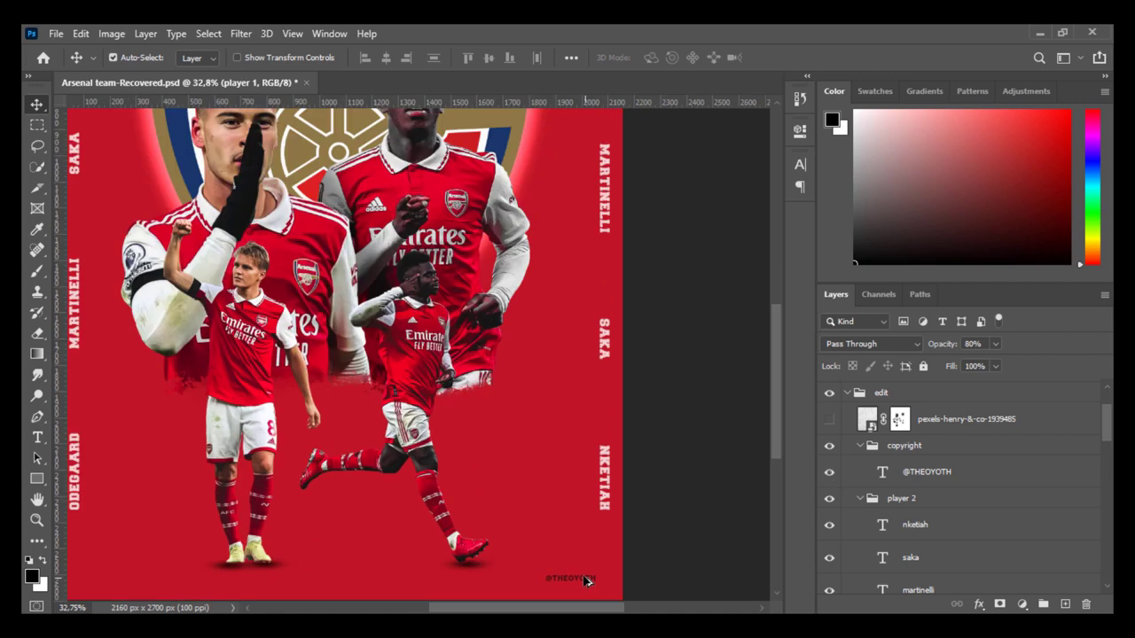
scroll(582, 589, up, 1)
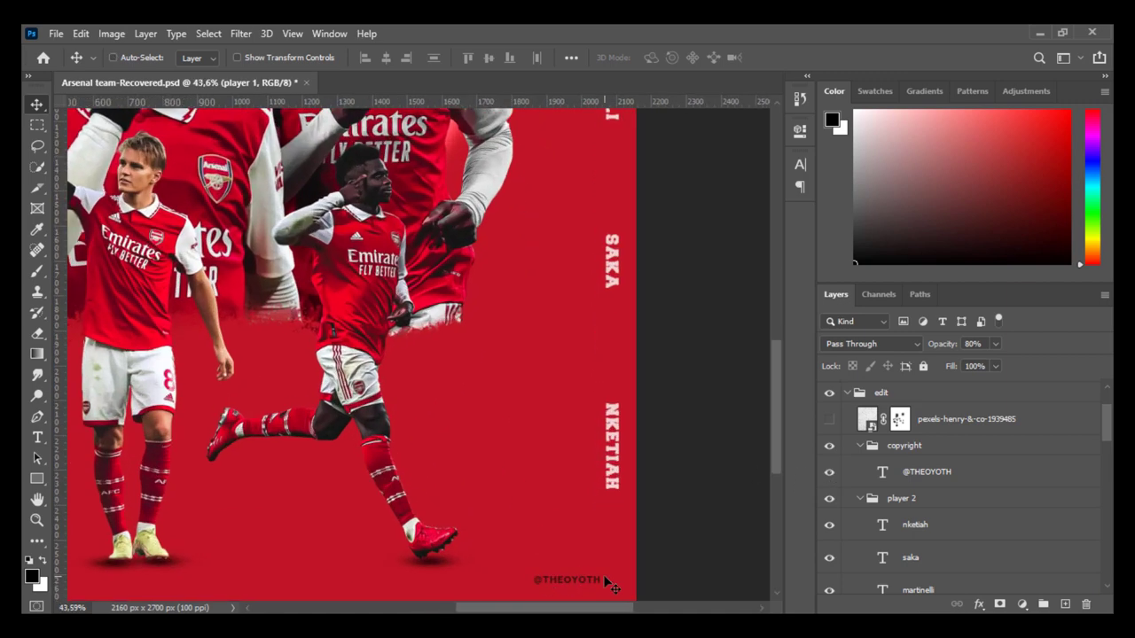
scroll(605, 577, down, 3)
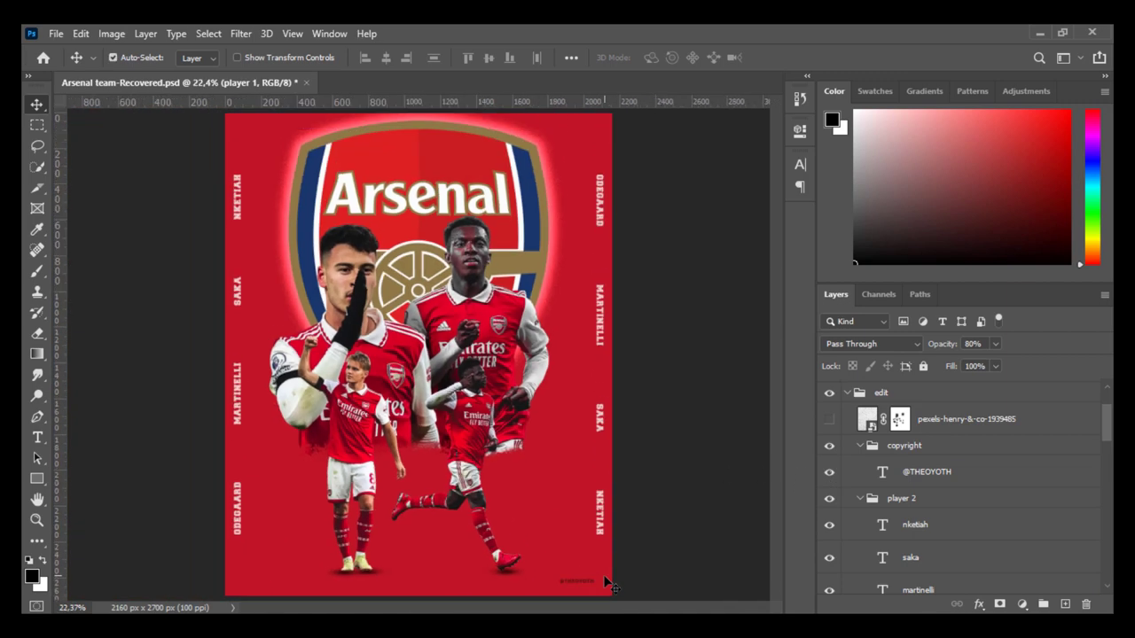
Rename the pexels photo layer to 'texture'
click(962, 420)
double_click(970, 420)
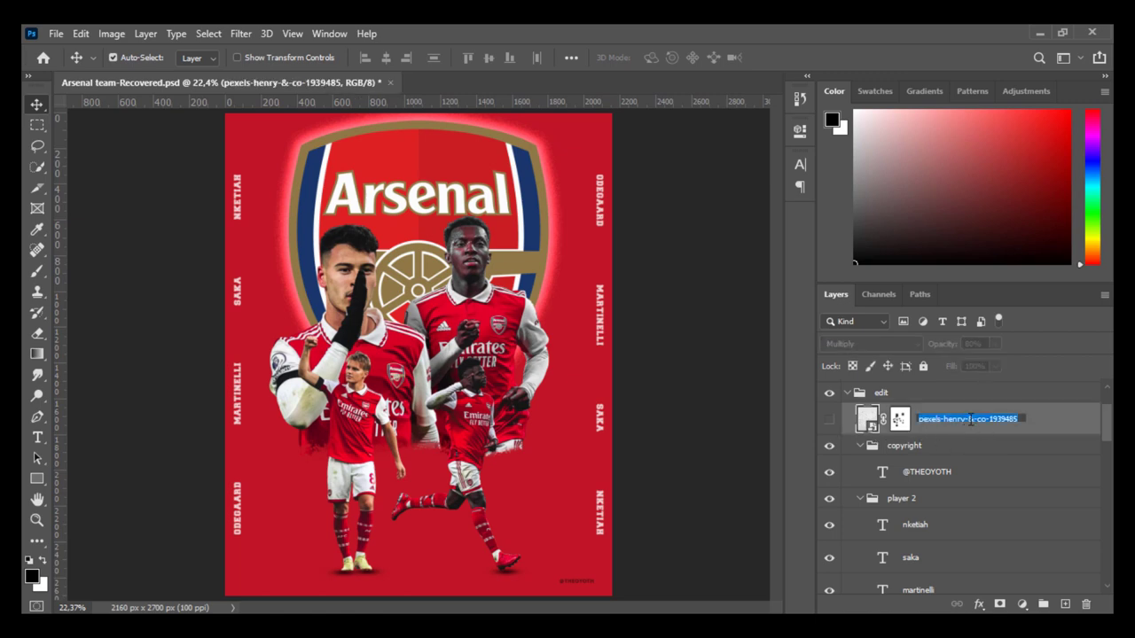
text(texture)
key(Return)
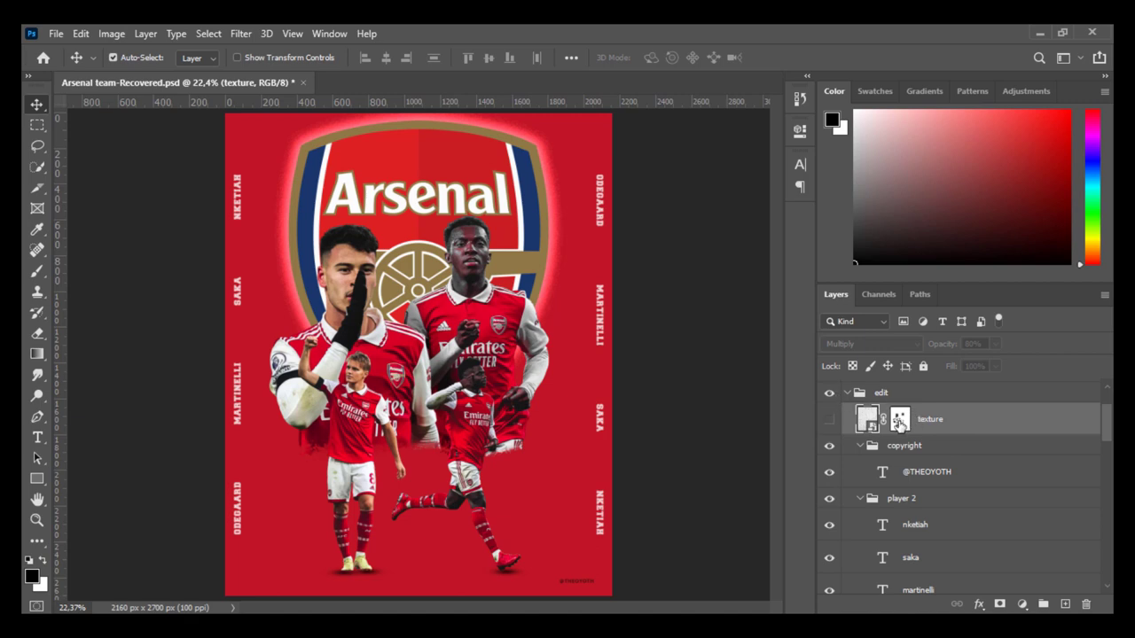
Temporarily disable the texture layer's mask and make the layer visible
right_click(899, 423)
click(966, 450)
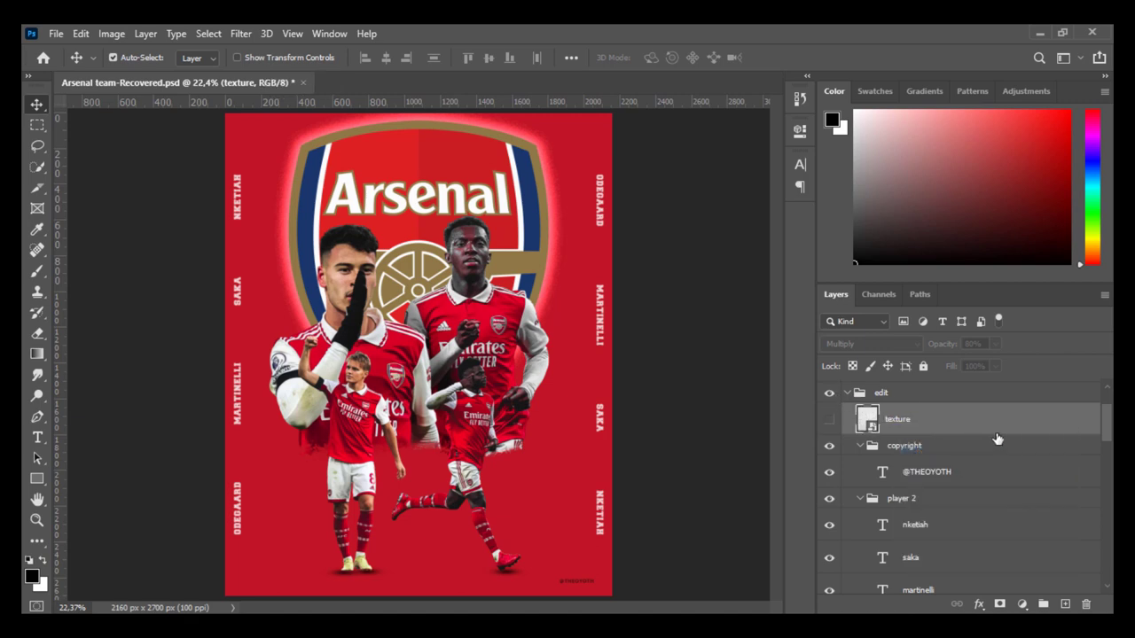
key(ctrl+z)
right_click(899, 420)
click(937, 432)
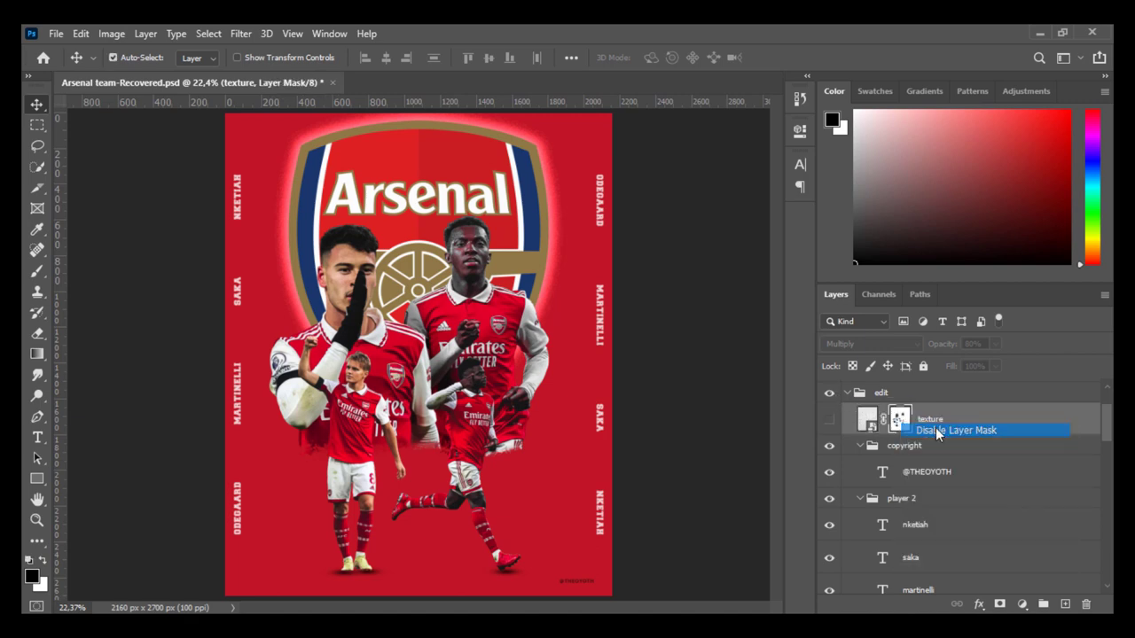
click(829, 419)
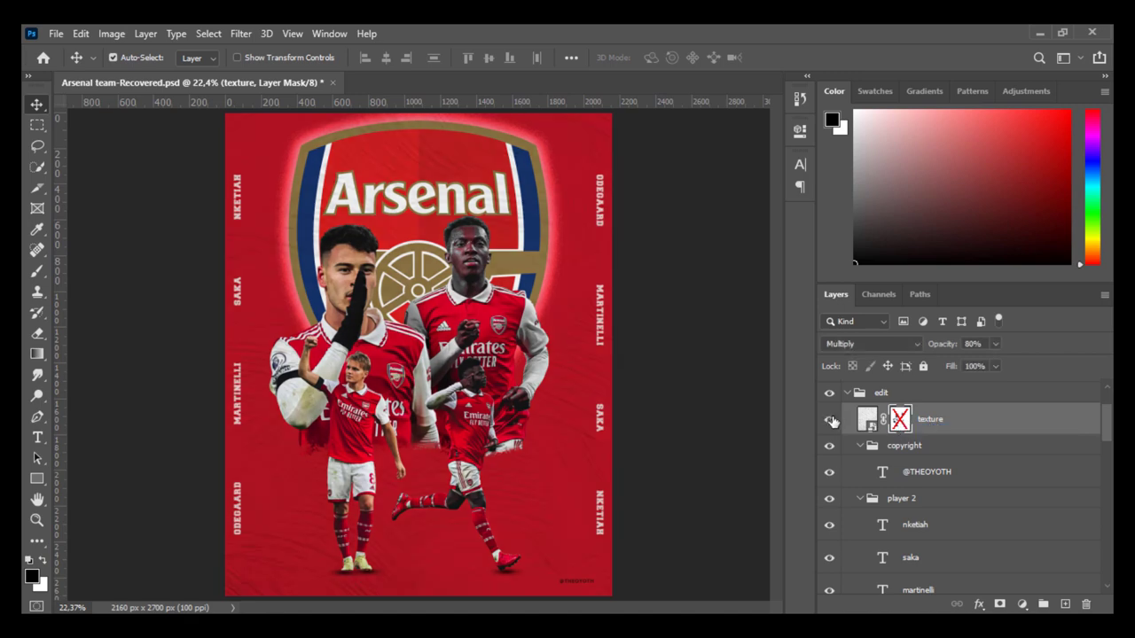
Set the texture layer to Multiply blending and re-enable its mask
click(902, 340)
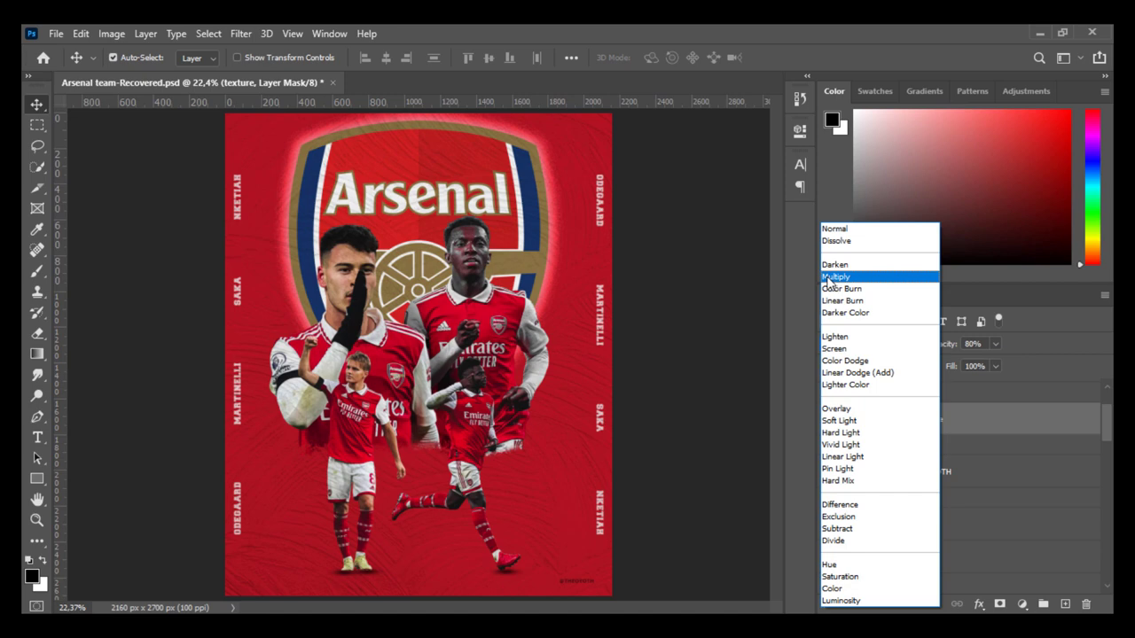
click(736, 271)
right_click(902, 418)
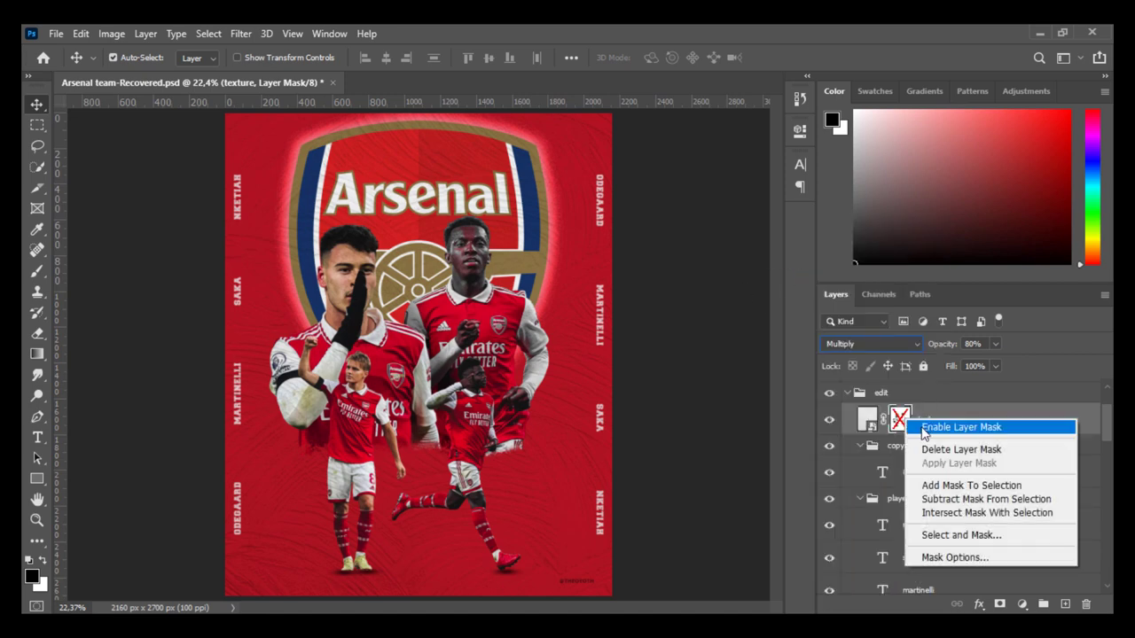
click(961, 427)
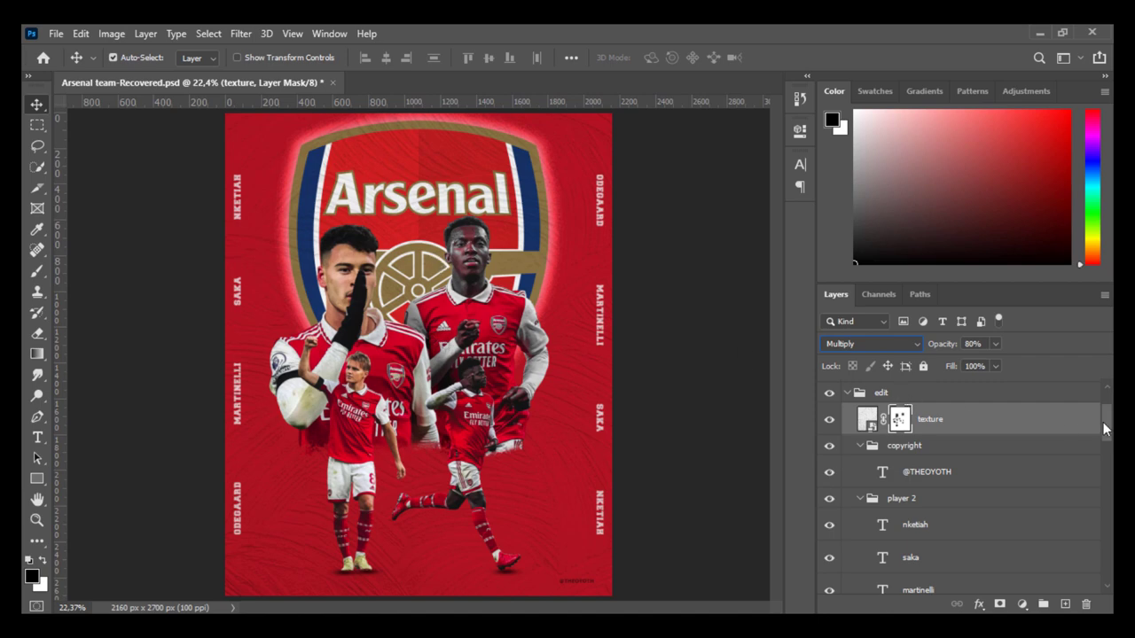
scroll(1111, 427, up, 3)
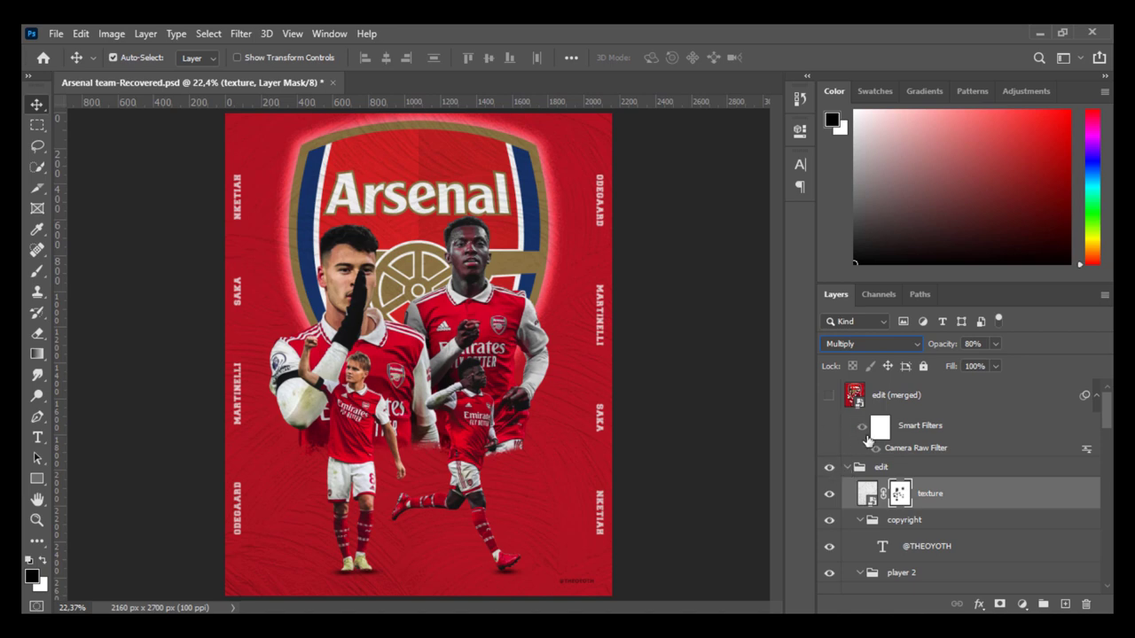
Show the edit (merged) layer with its Camera Raw grading and hide the original edit group
click(864, 430)
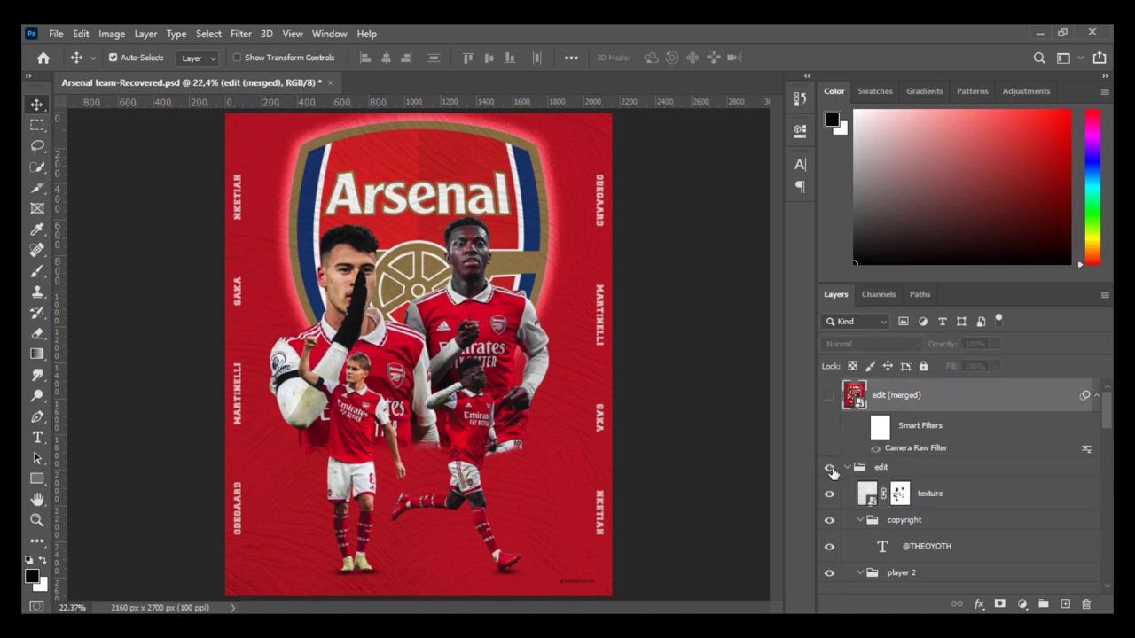
click(829, 467)
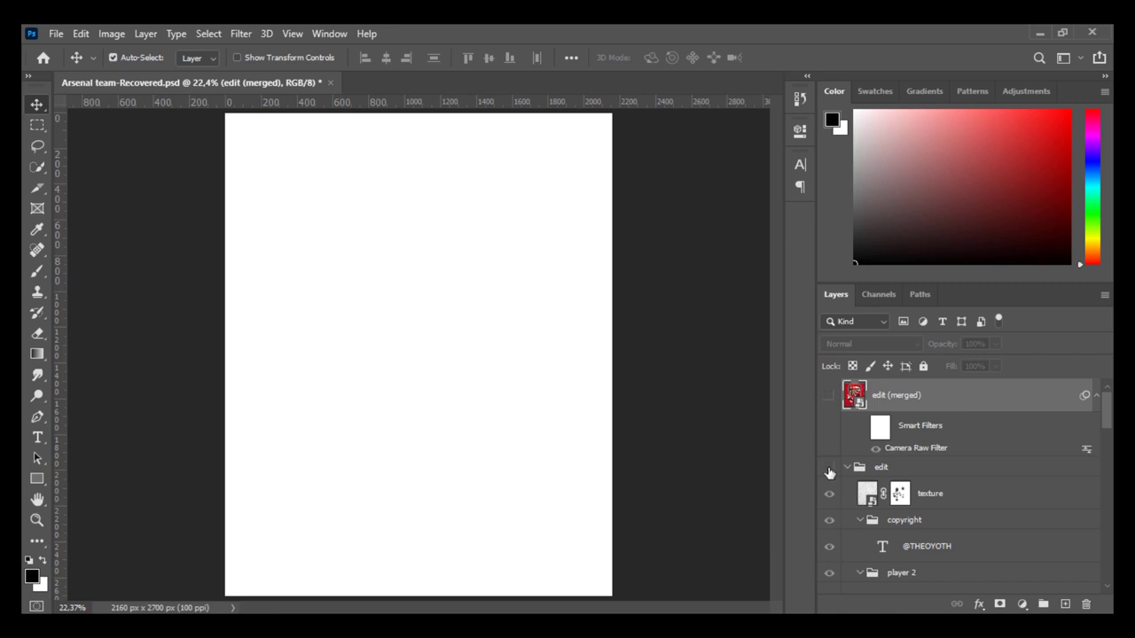
click(828, 468)
click(830, 396)
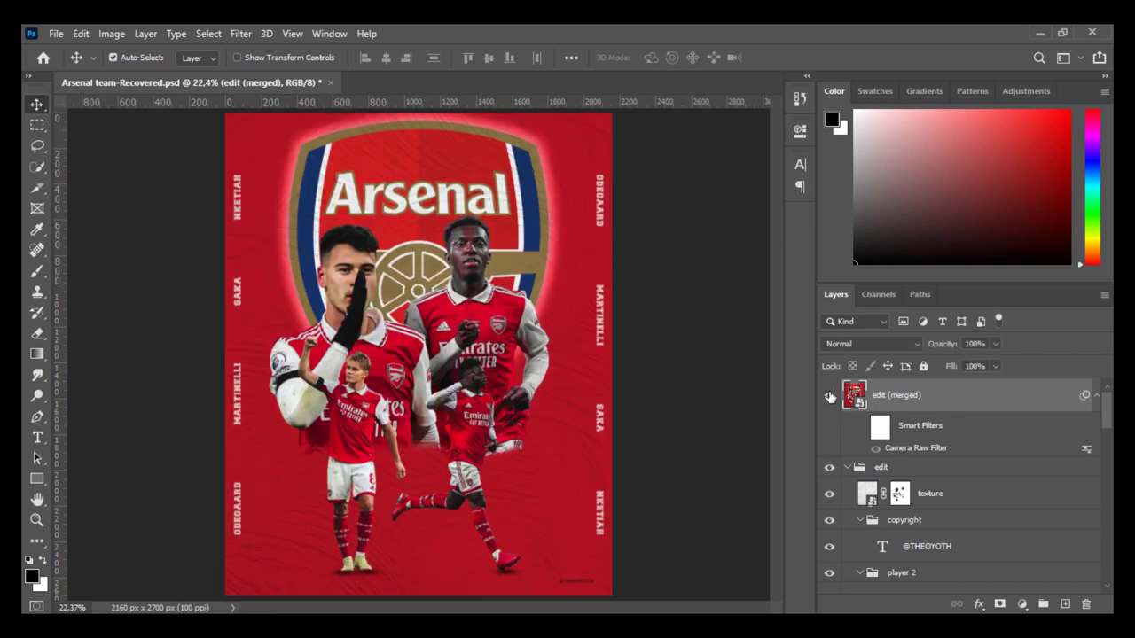
click(829, 467)
click(861, 429)
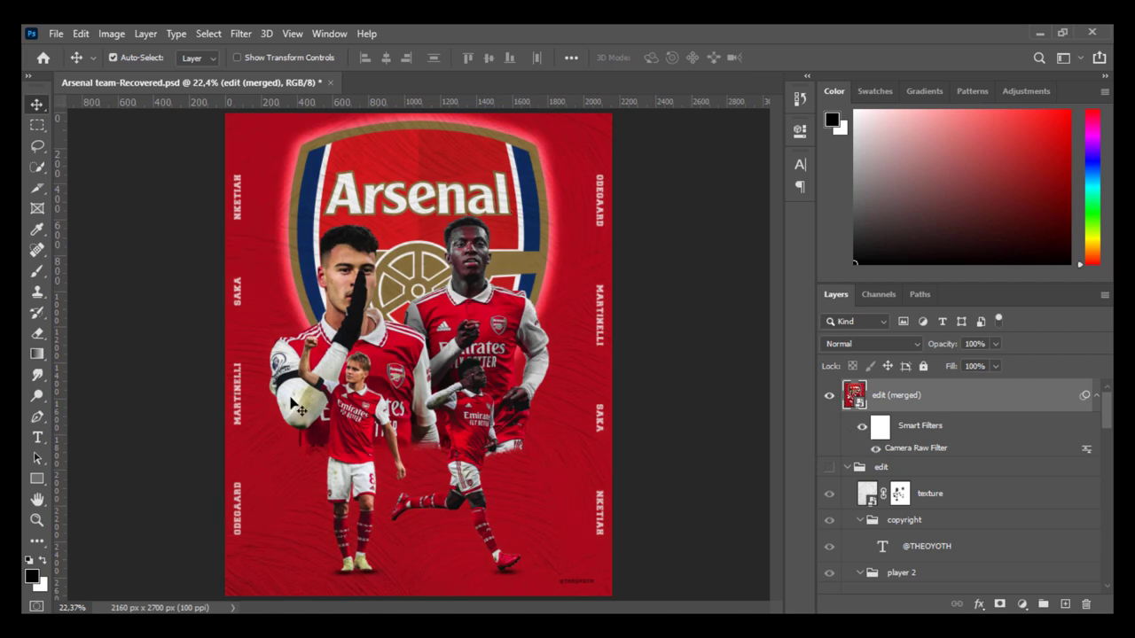